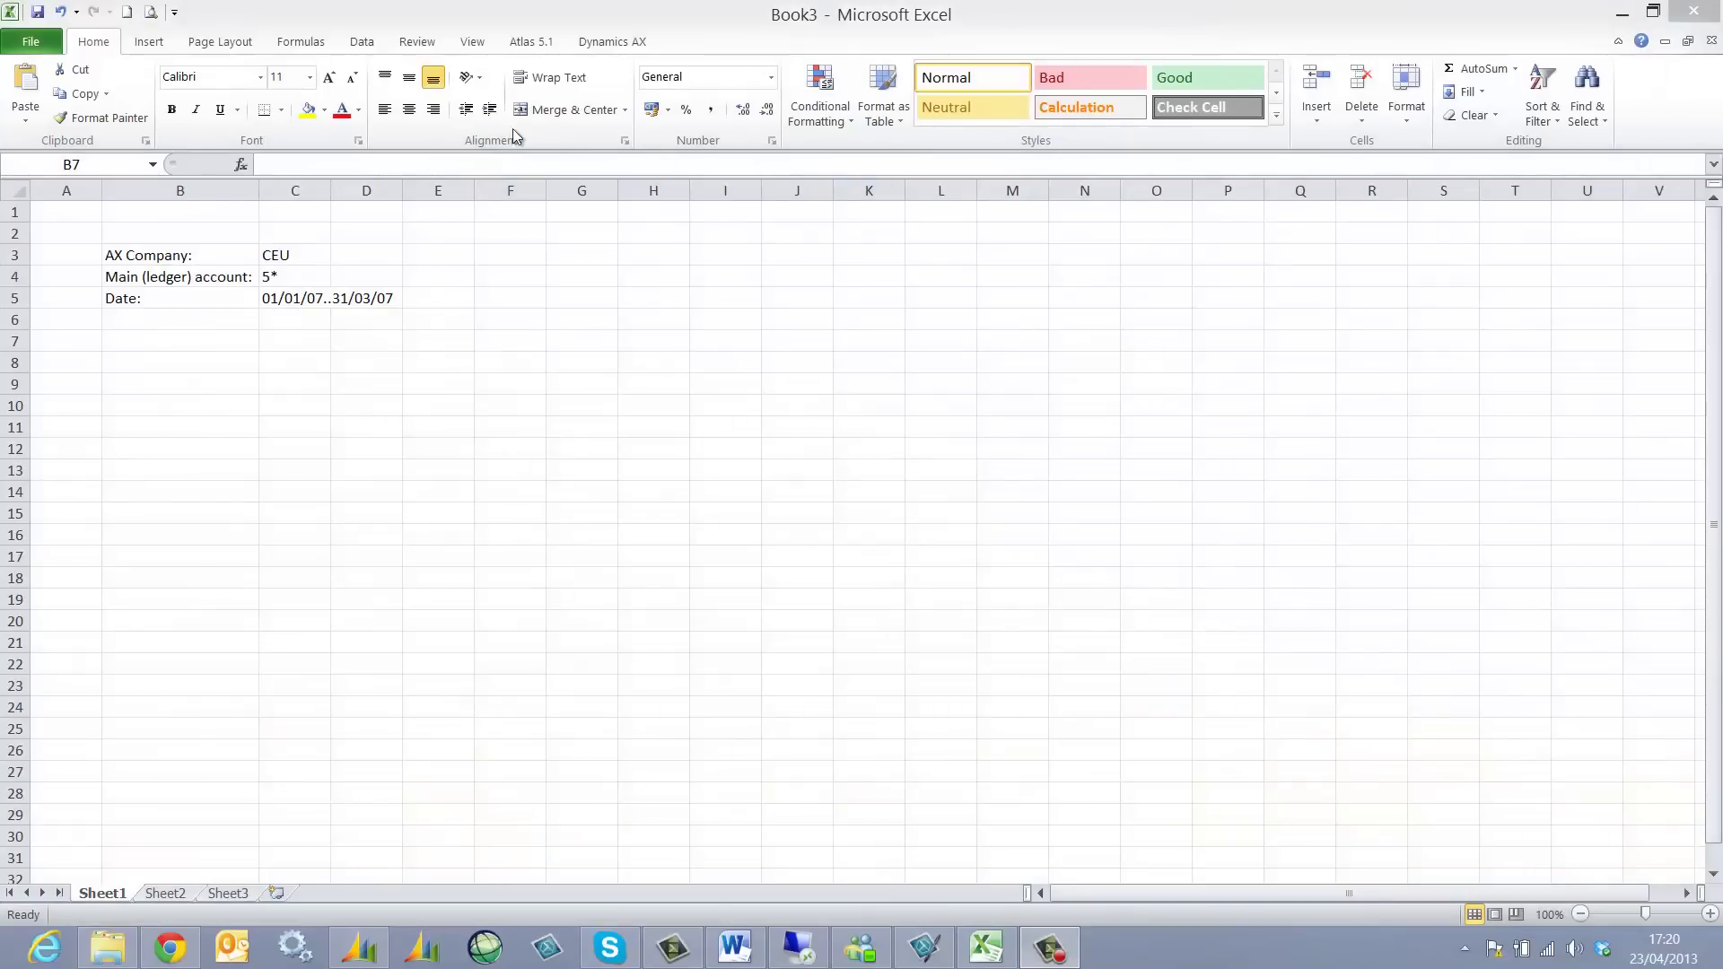
Switch Atlas to Designer mode and start a structured Matrix report at cell B7.
click(527, 51)
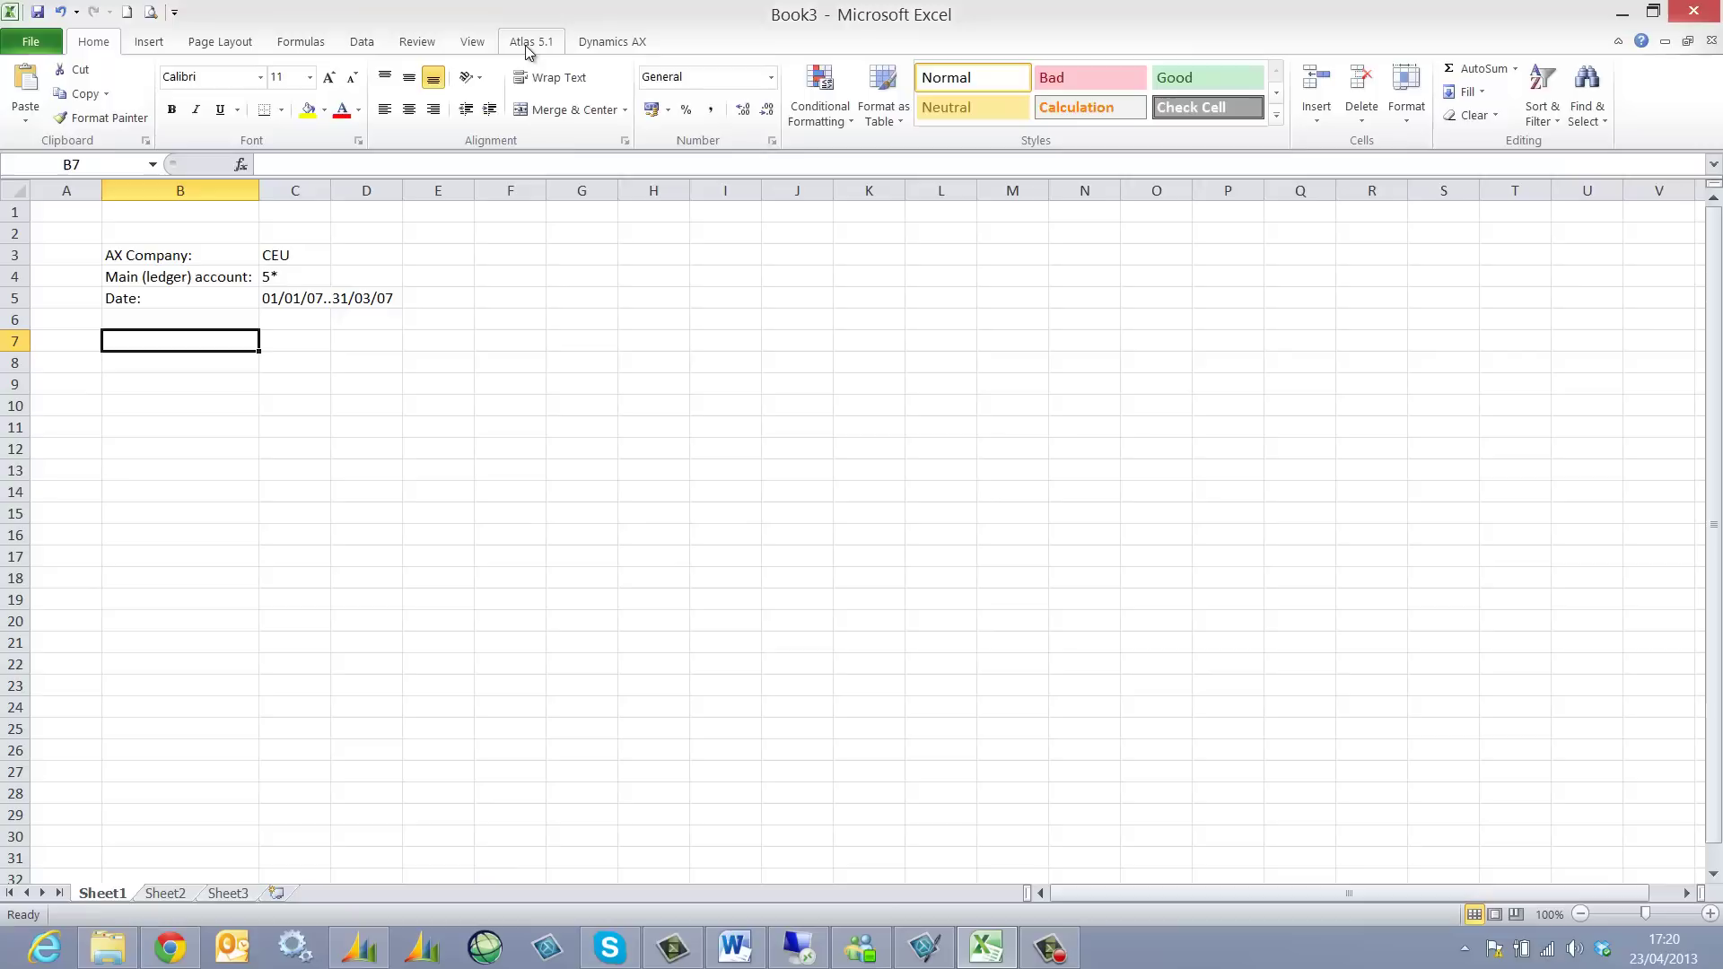
click(526, 45)
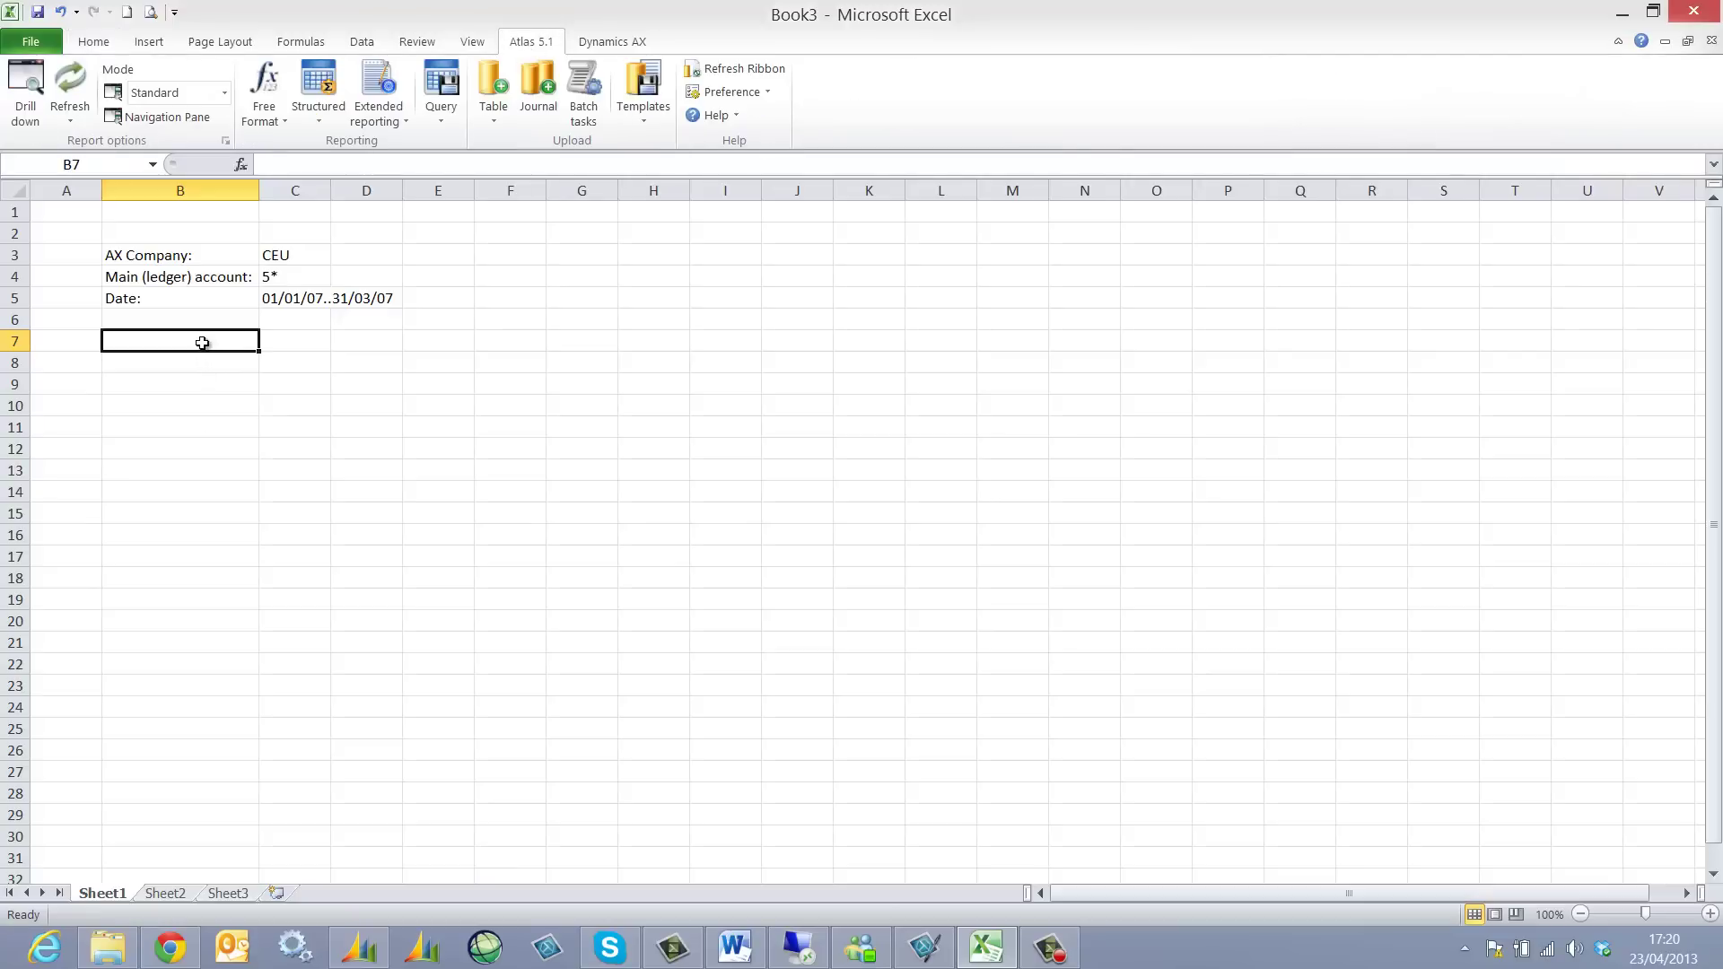
click(224, 92)
click(182, 117)
click(325, 121)
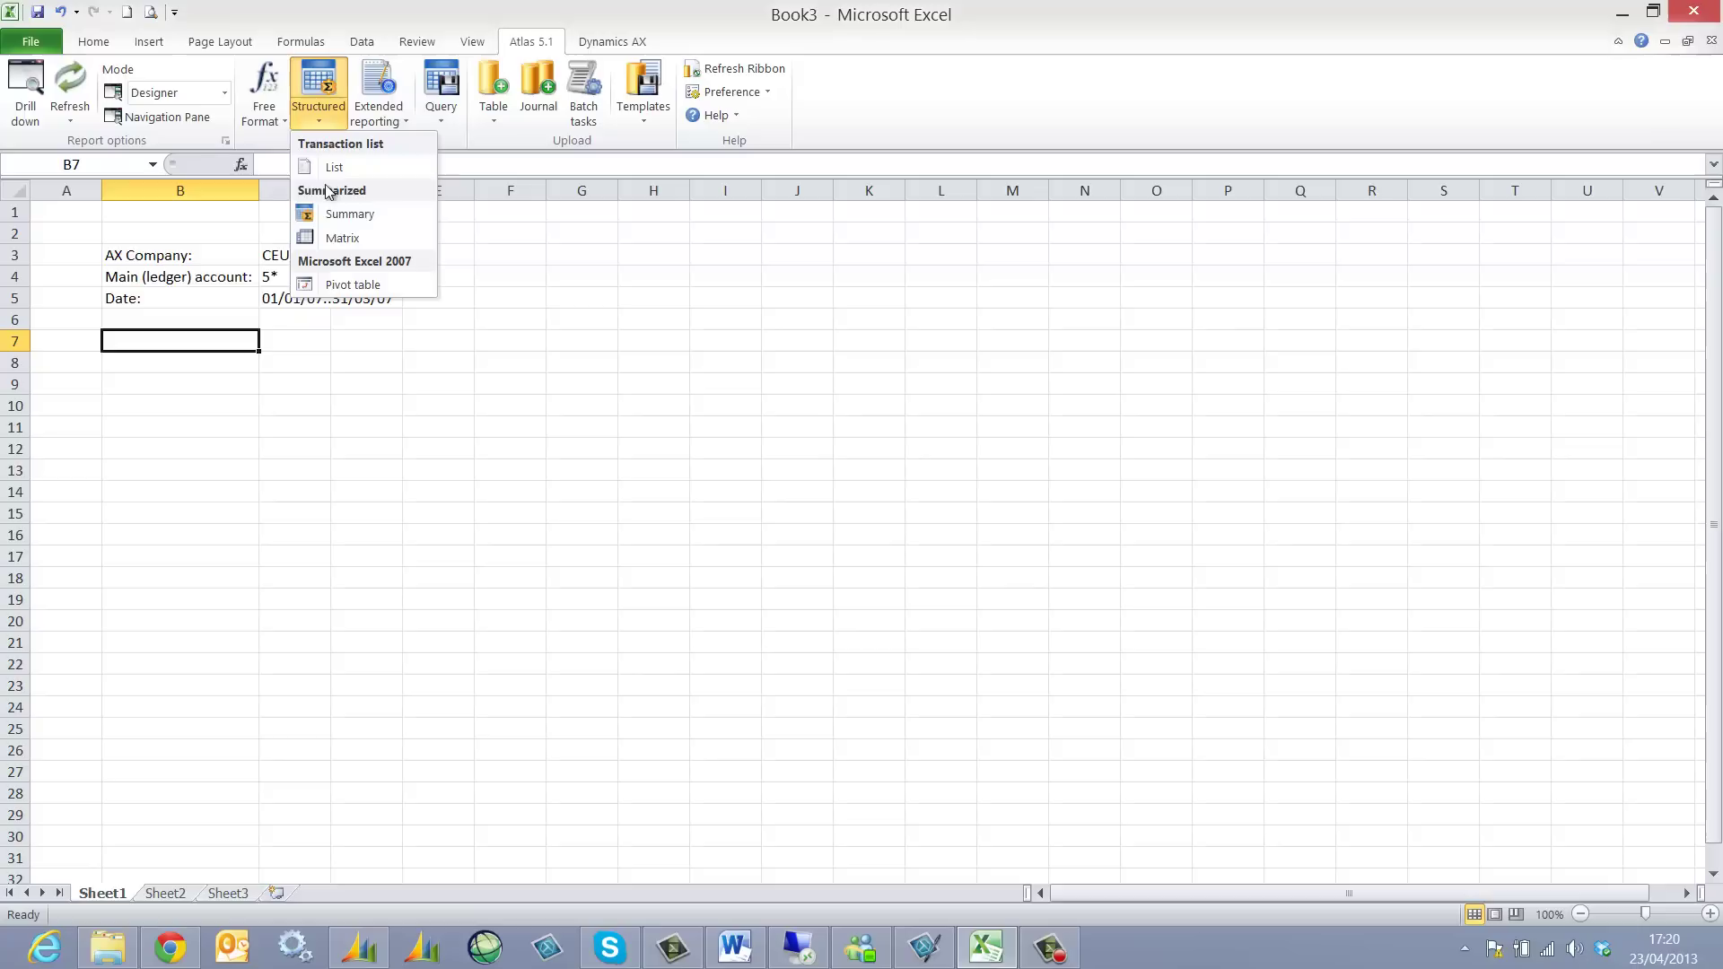
click(336, 239)
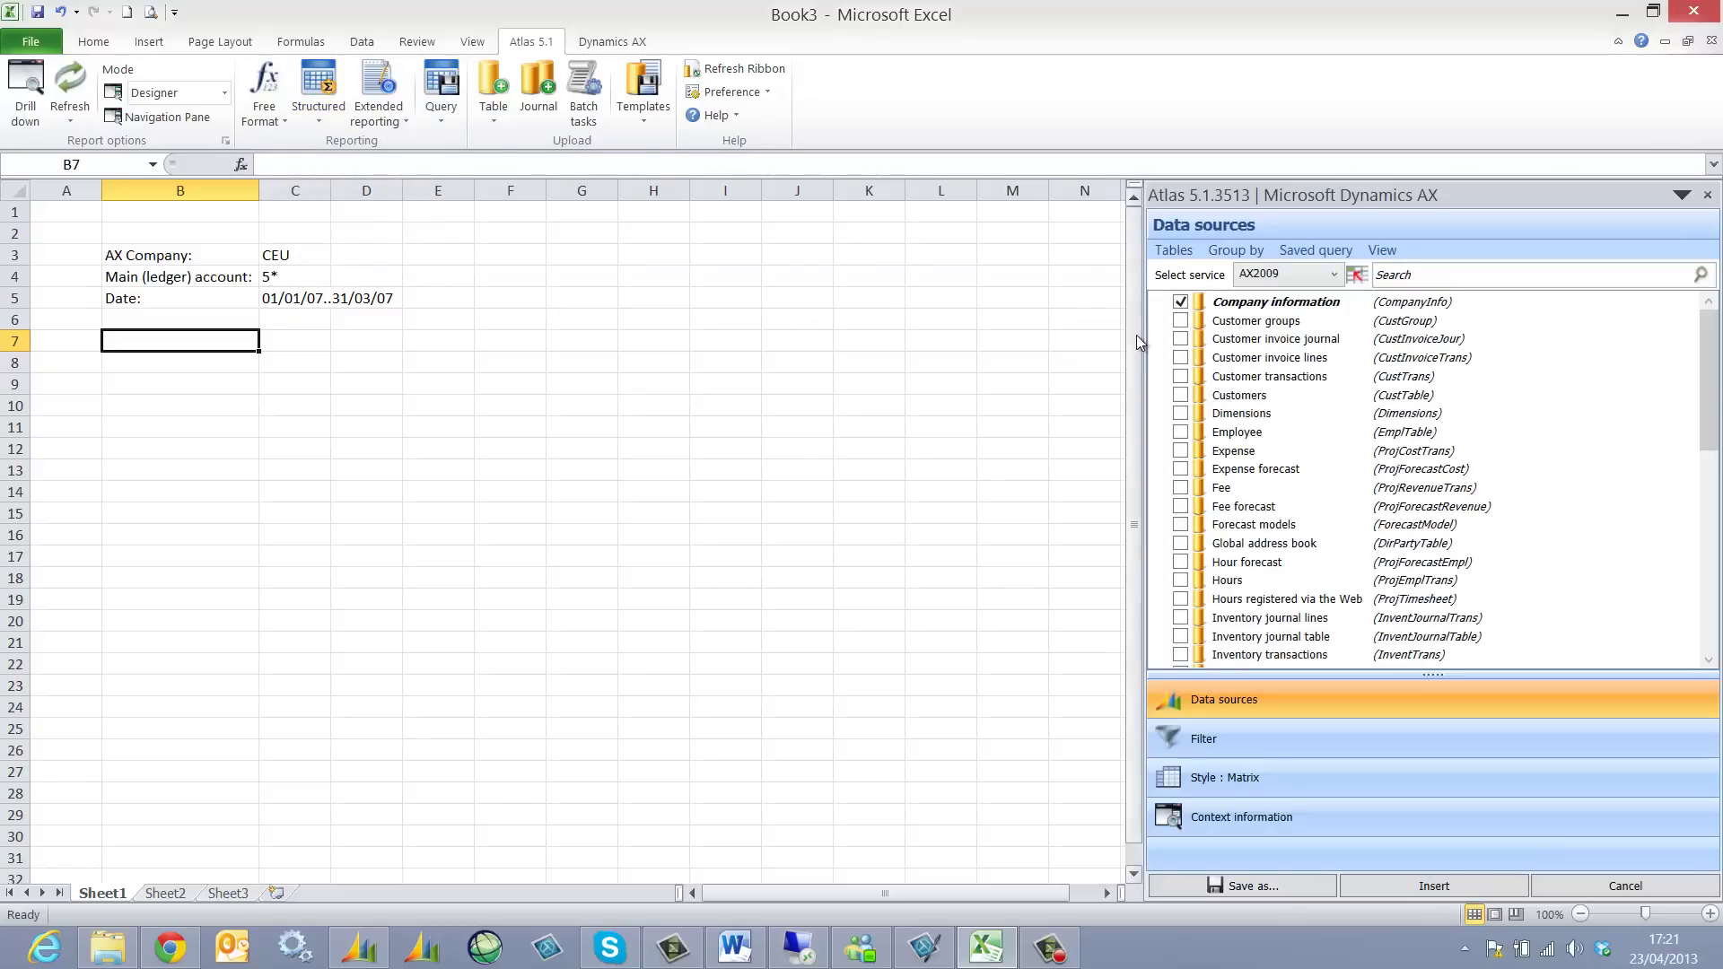
Select the AX2012 service, search the data sources for "gener" and choose General journal account entry.
click(1334, 275)
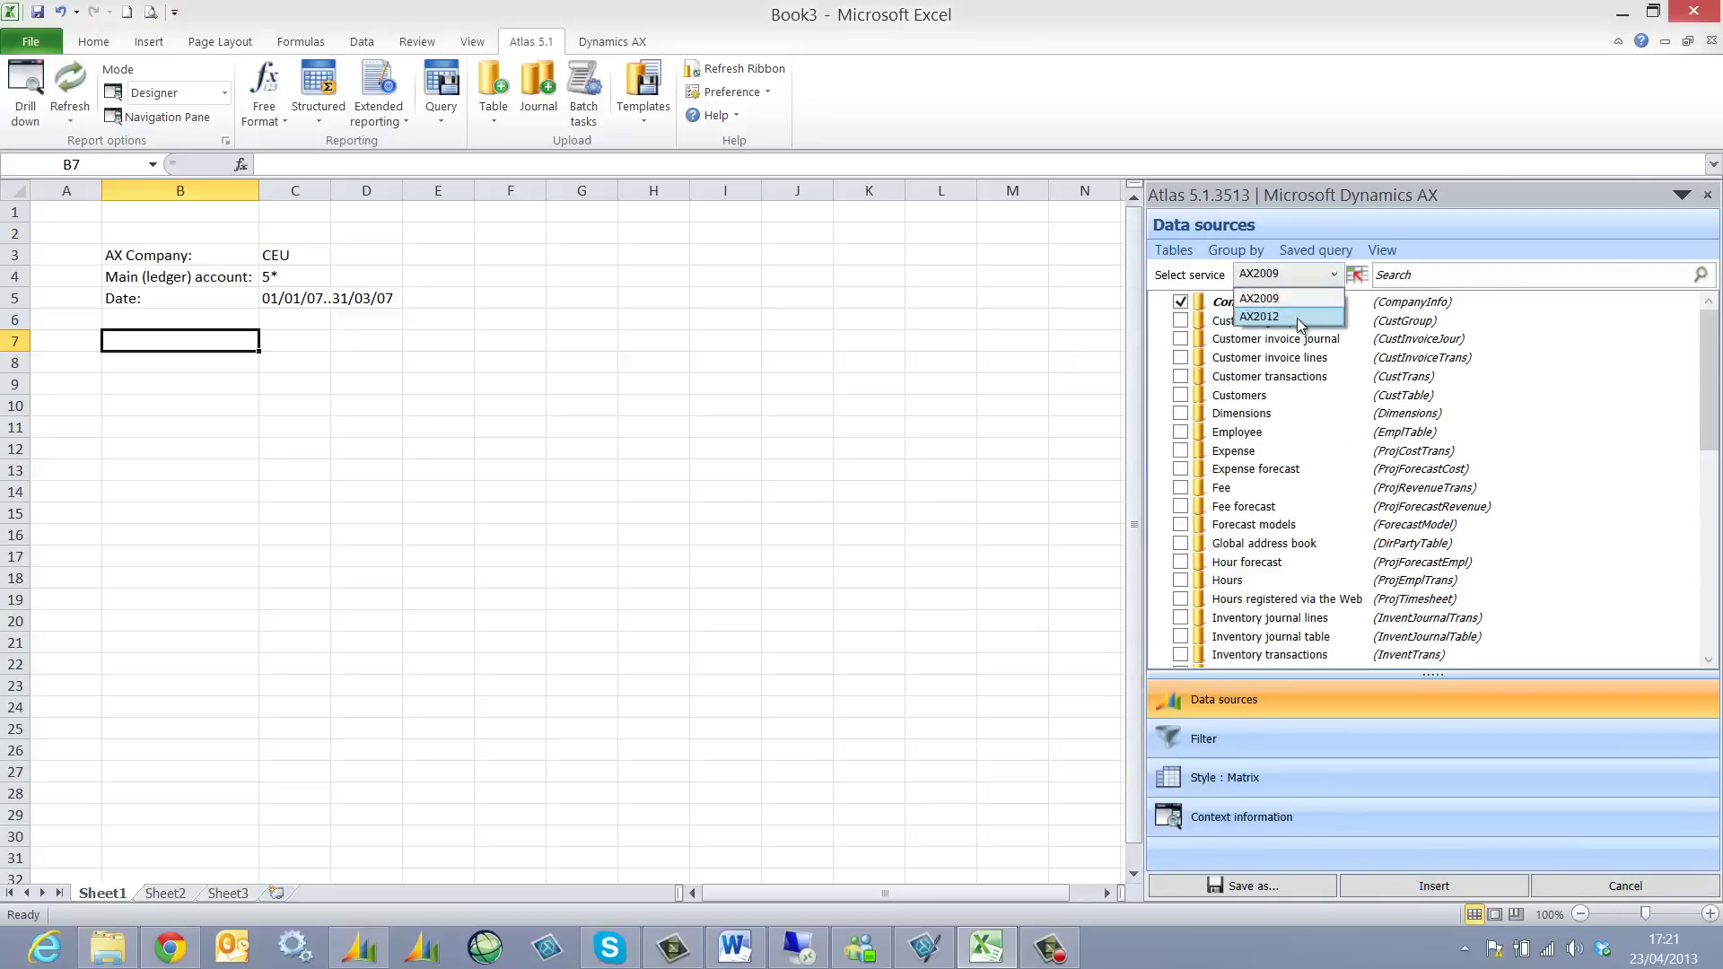
click(1299, 316)
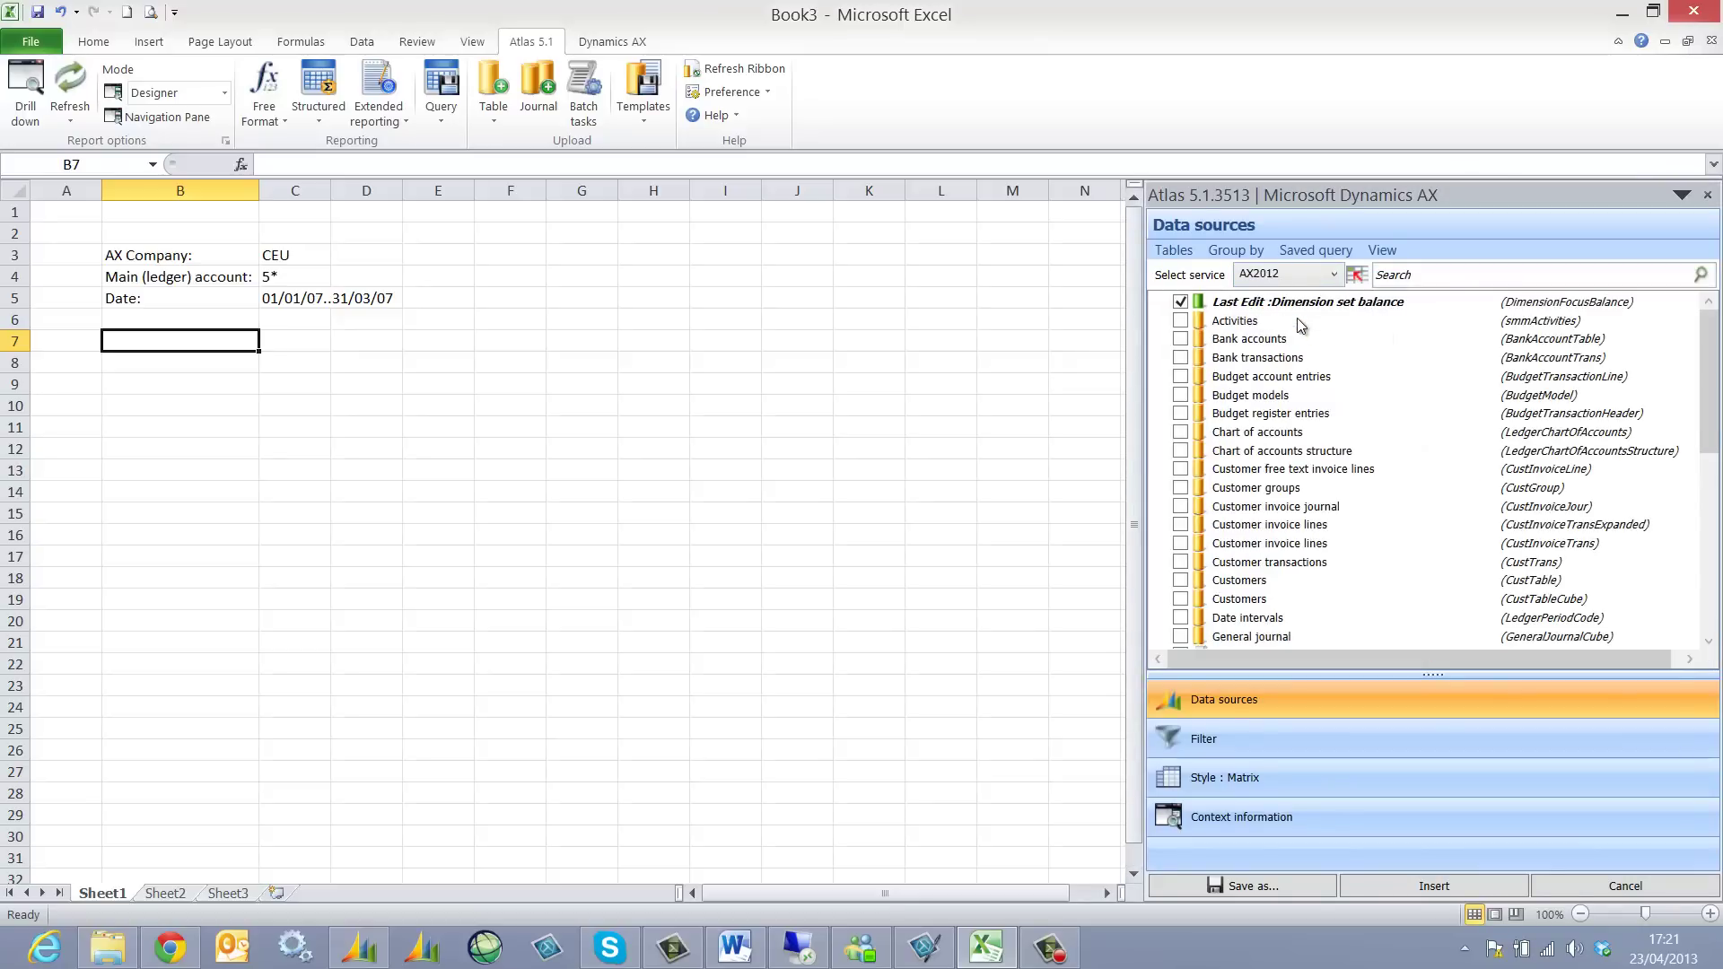
click(1512, 281)
text(gener)
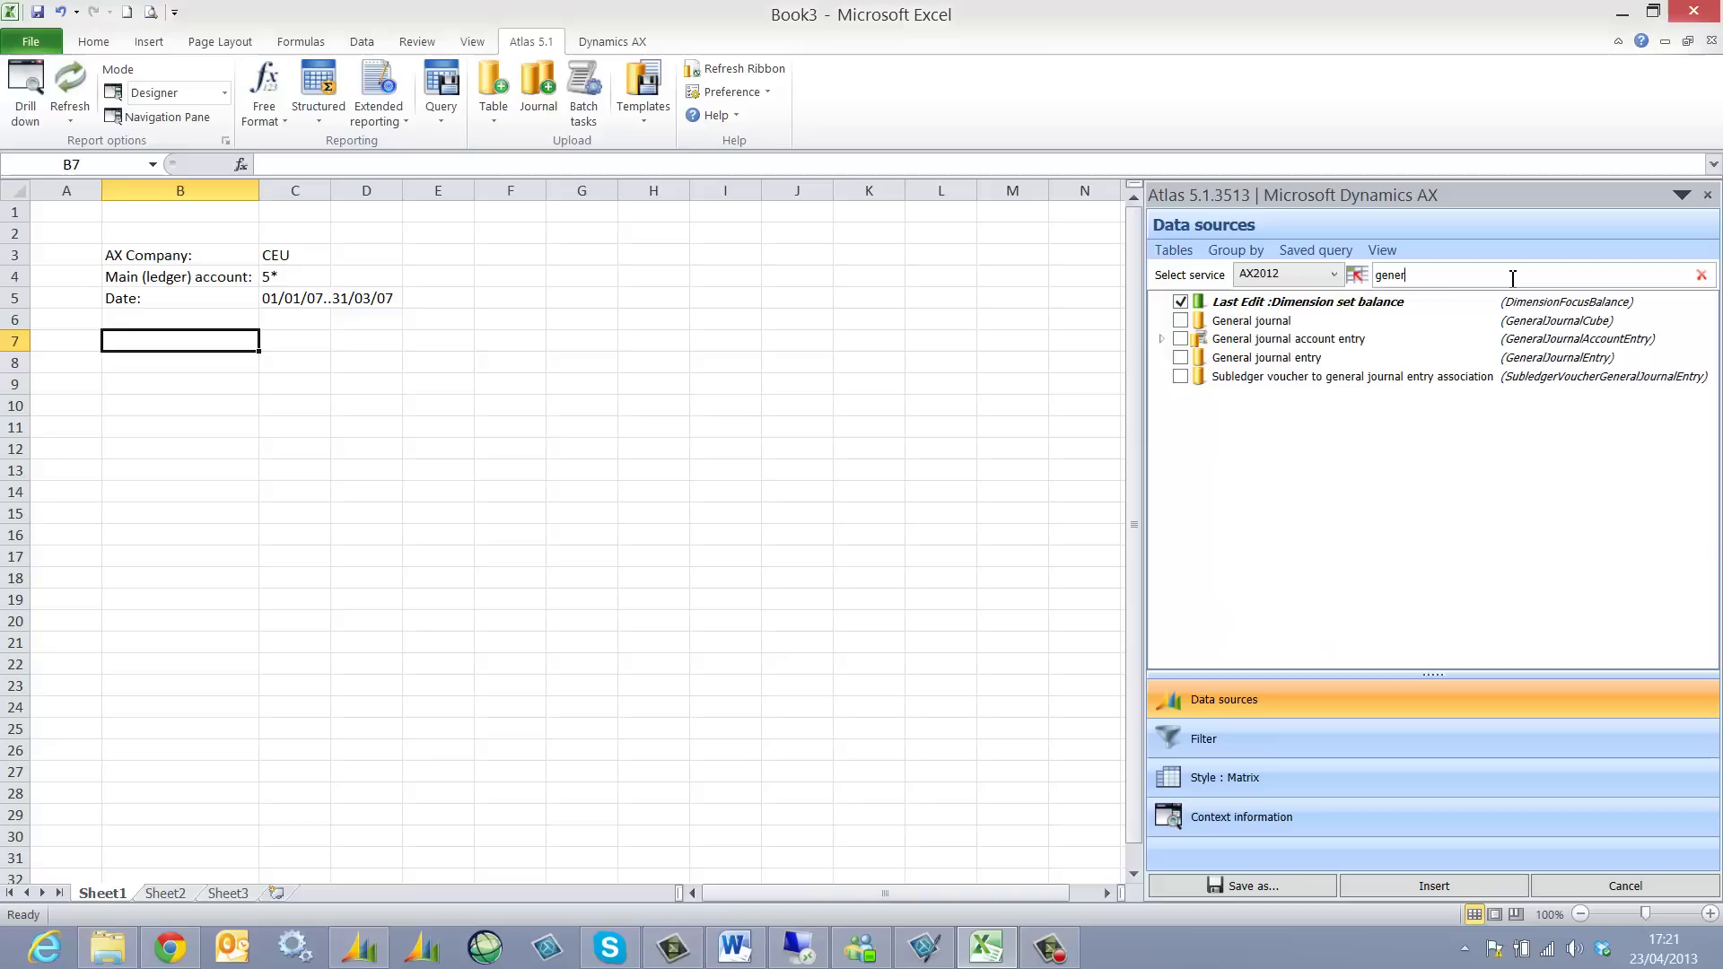
click(1180, 339)
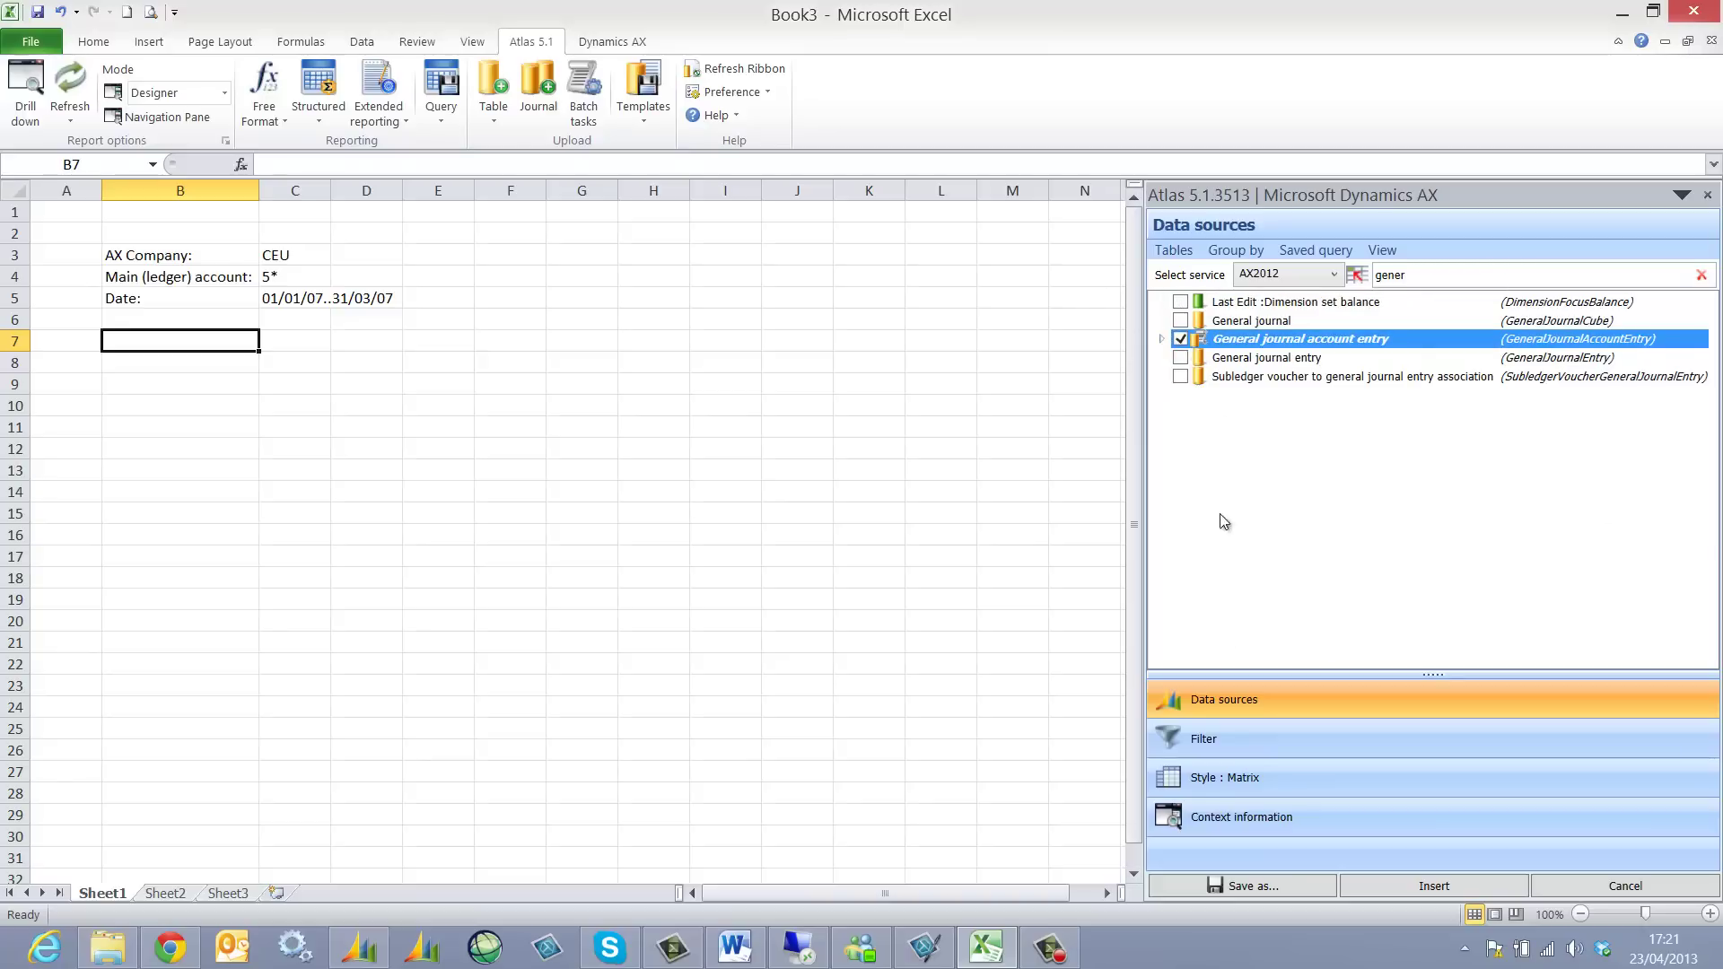
Load the saved GL_Matrix_Filters filter and link its Company accounts criterion to cell C3.
click(1221, 750)
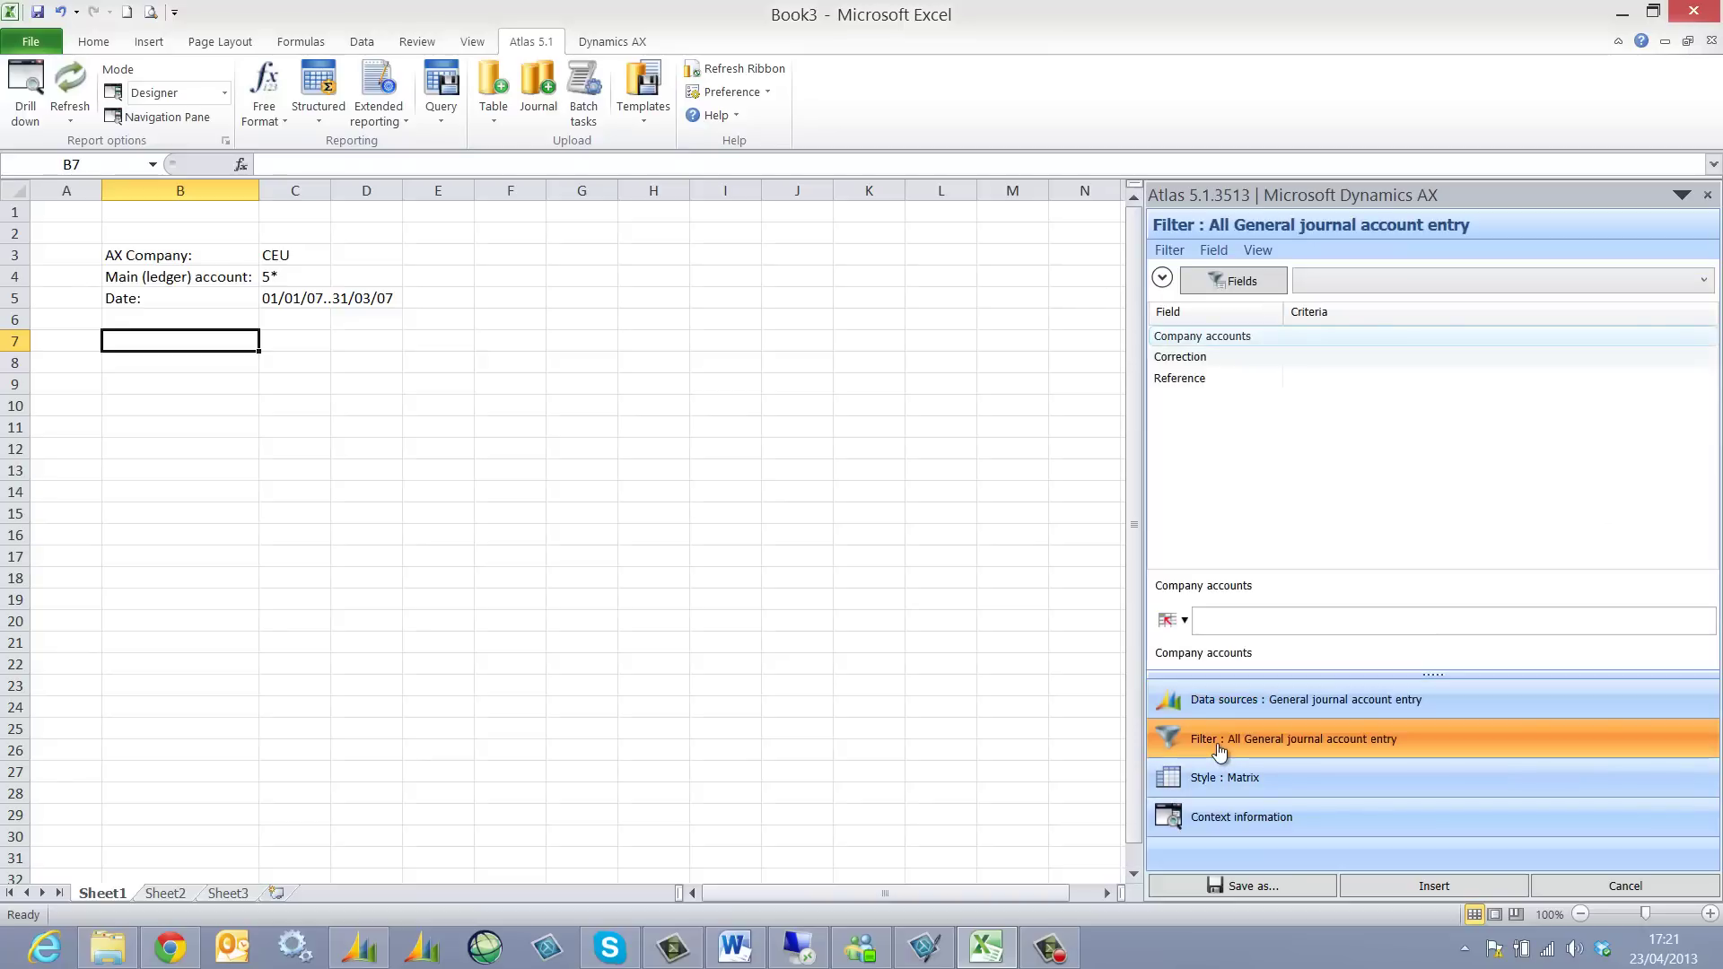
click(1703, 280)
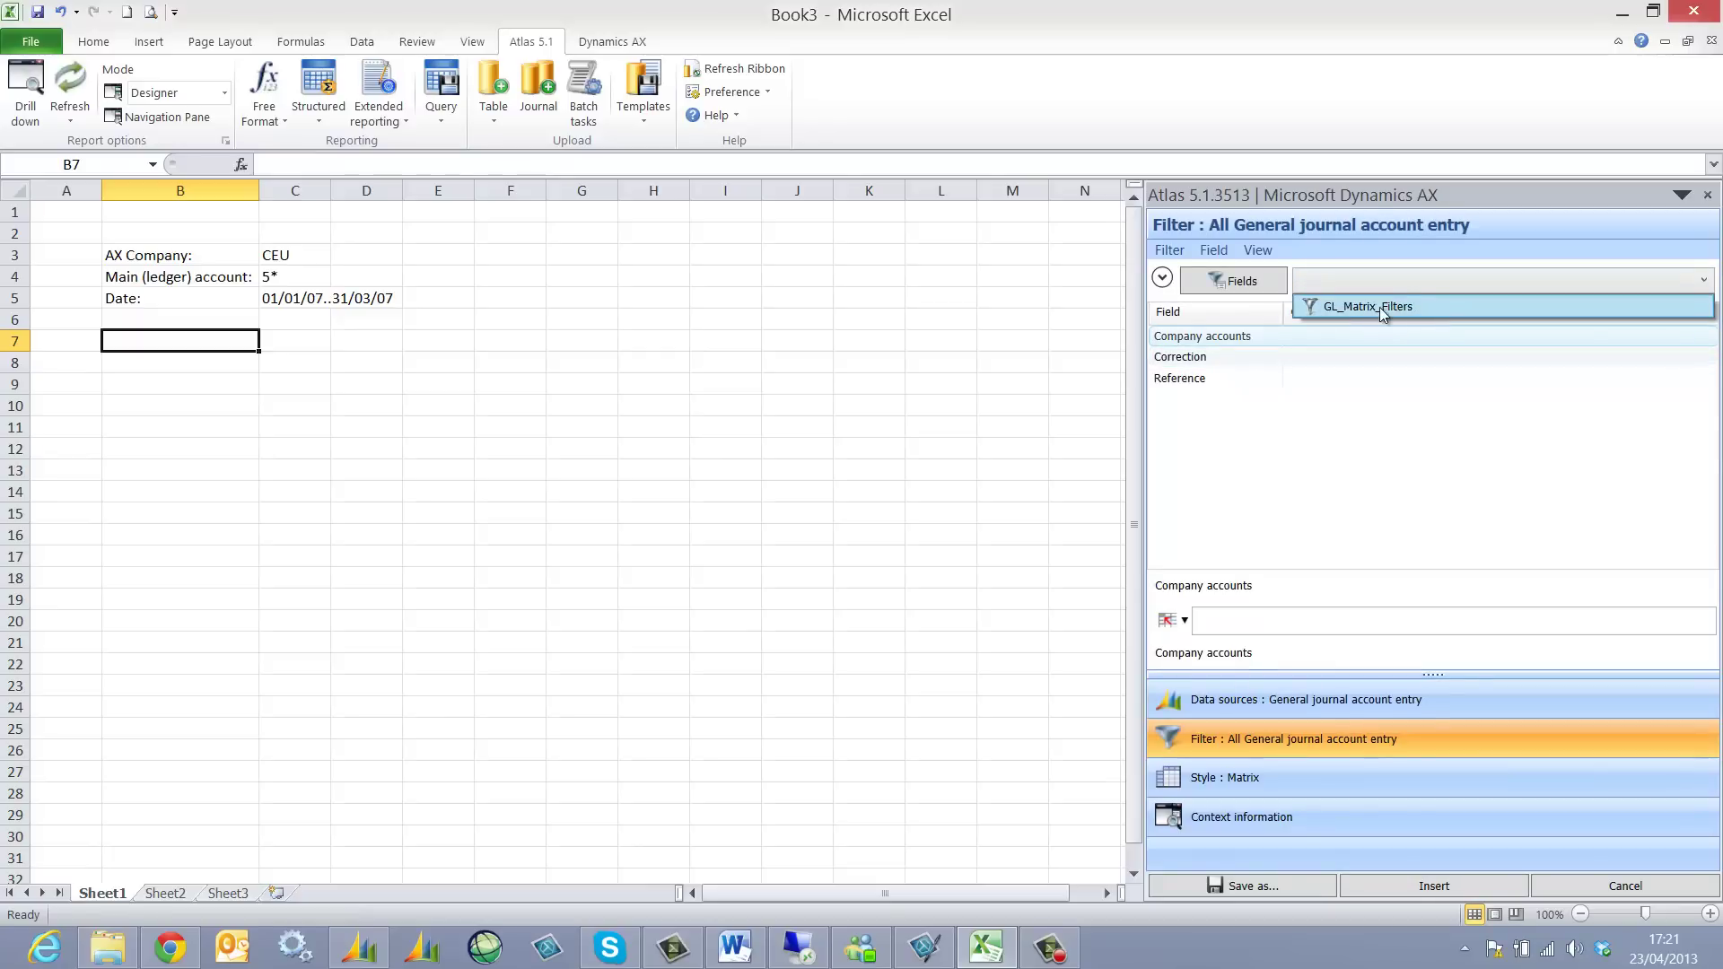
click(1380, 307)
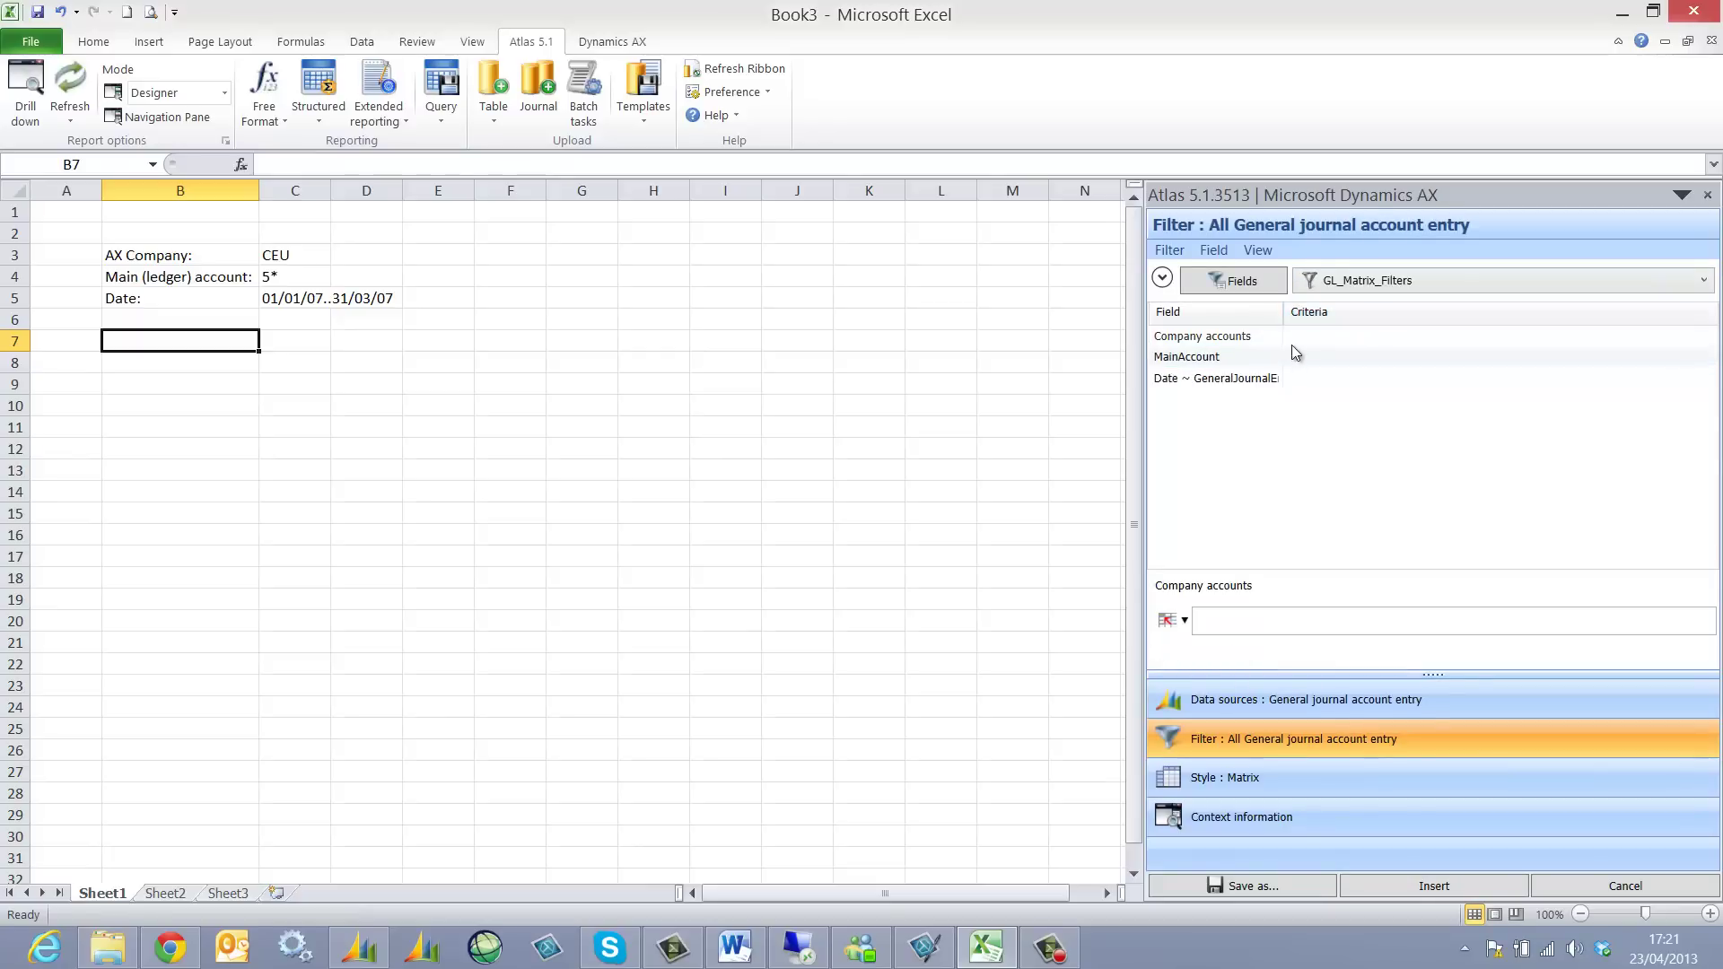
click(1170, 621)
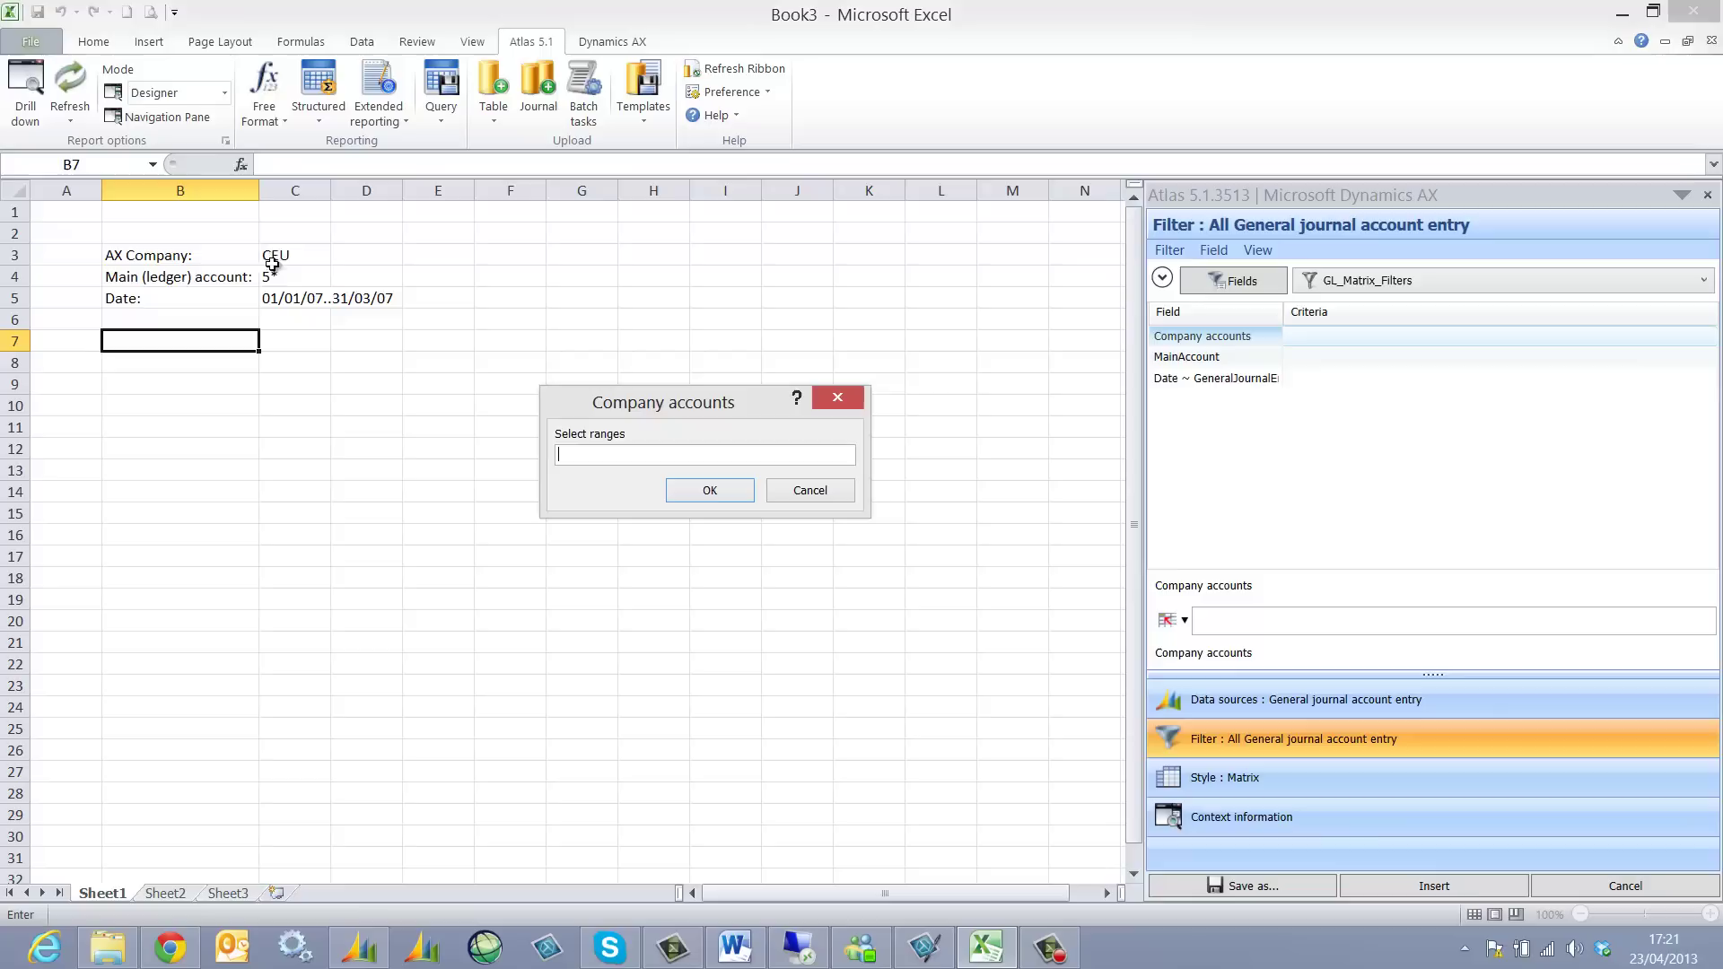
click(274, 254)
click(671, 496)
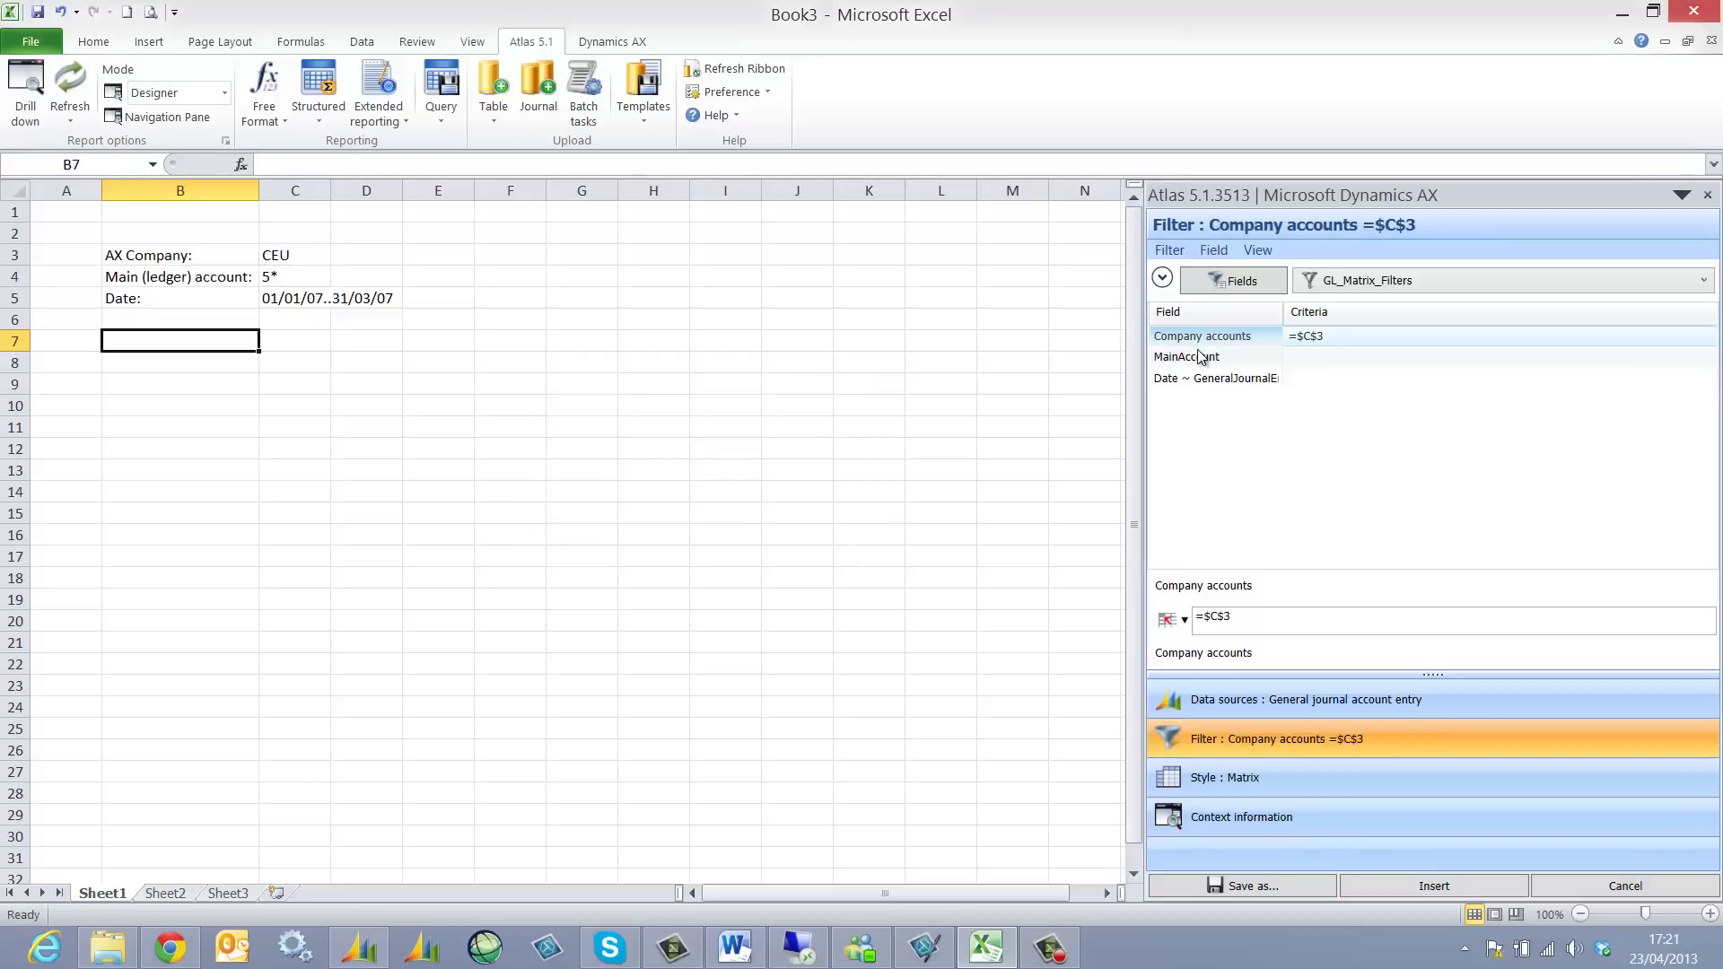
Link the MainAccount filter criterion to cell C4 and the General journal entry Date criterion to cell C5.
click(1201, 356)
click(1169, 621)
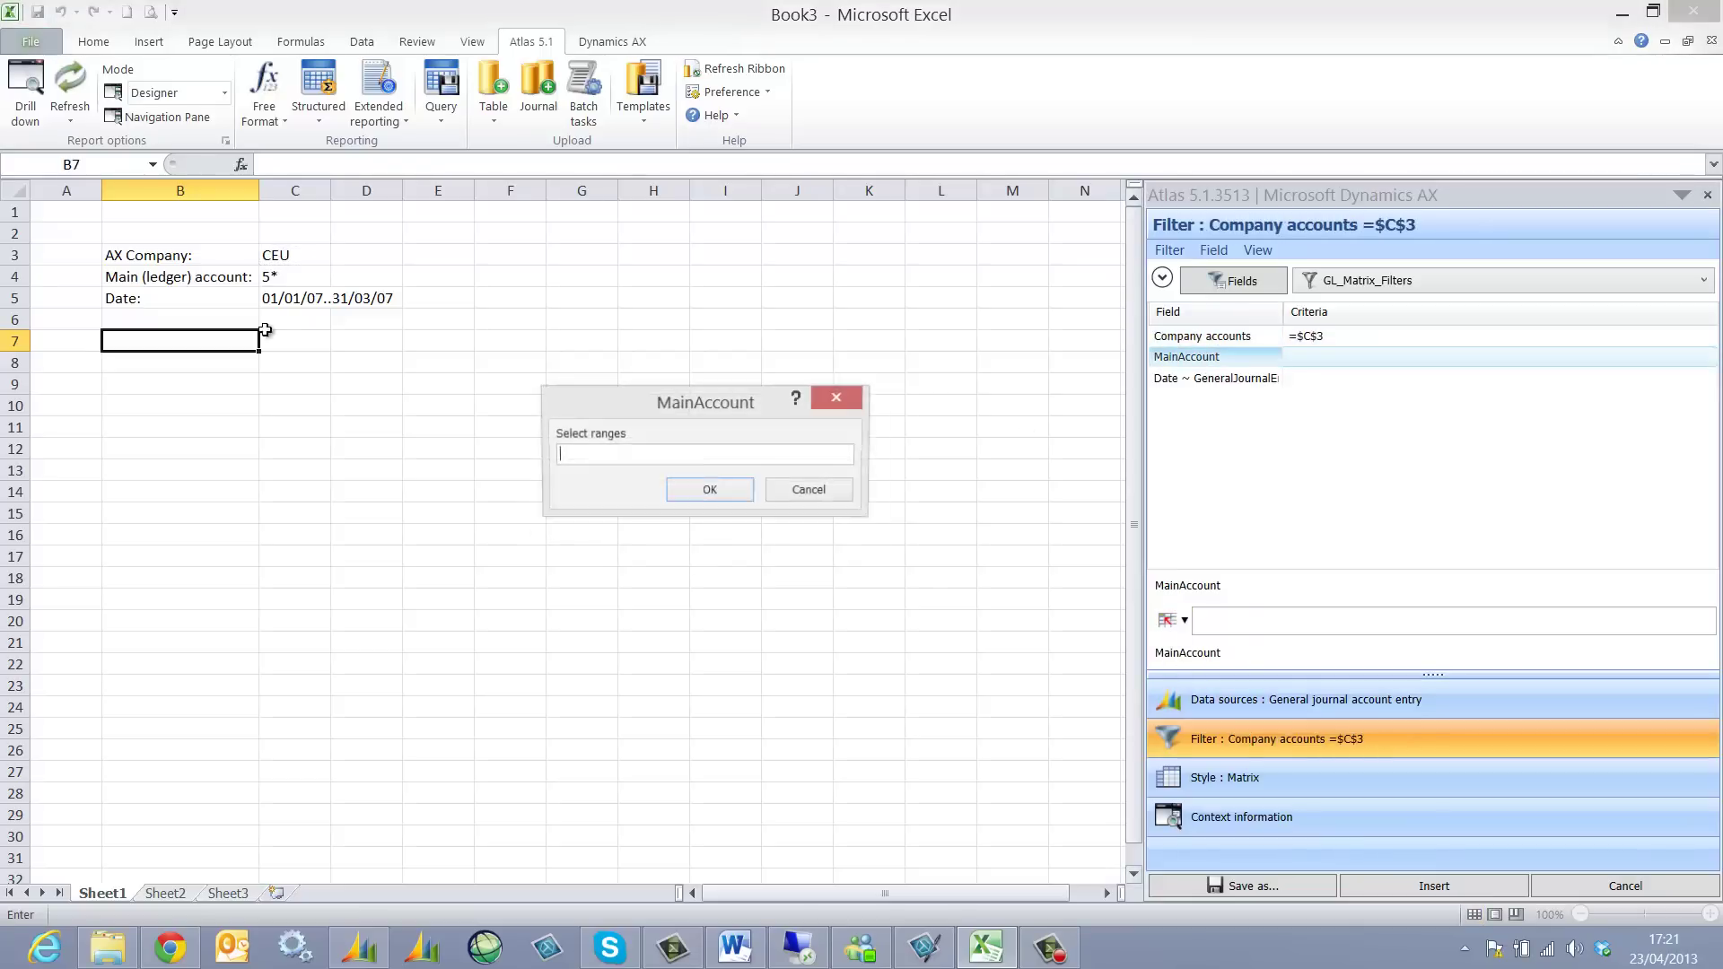
click(284, 285)
click(706, 490)
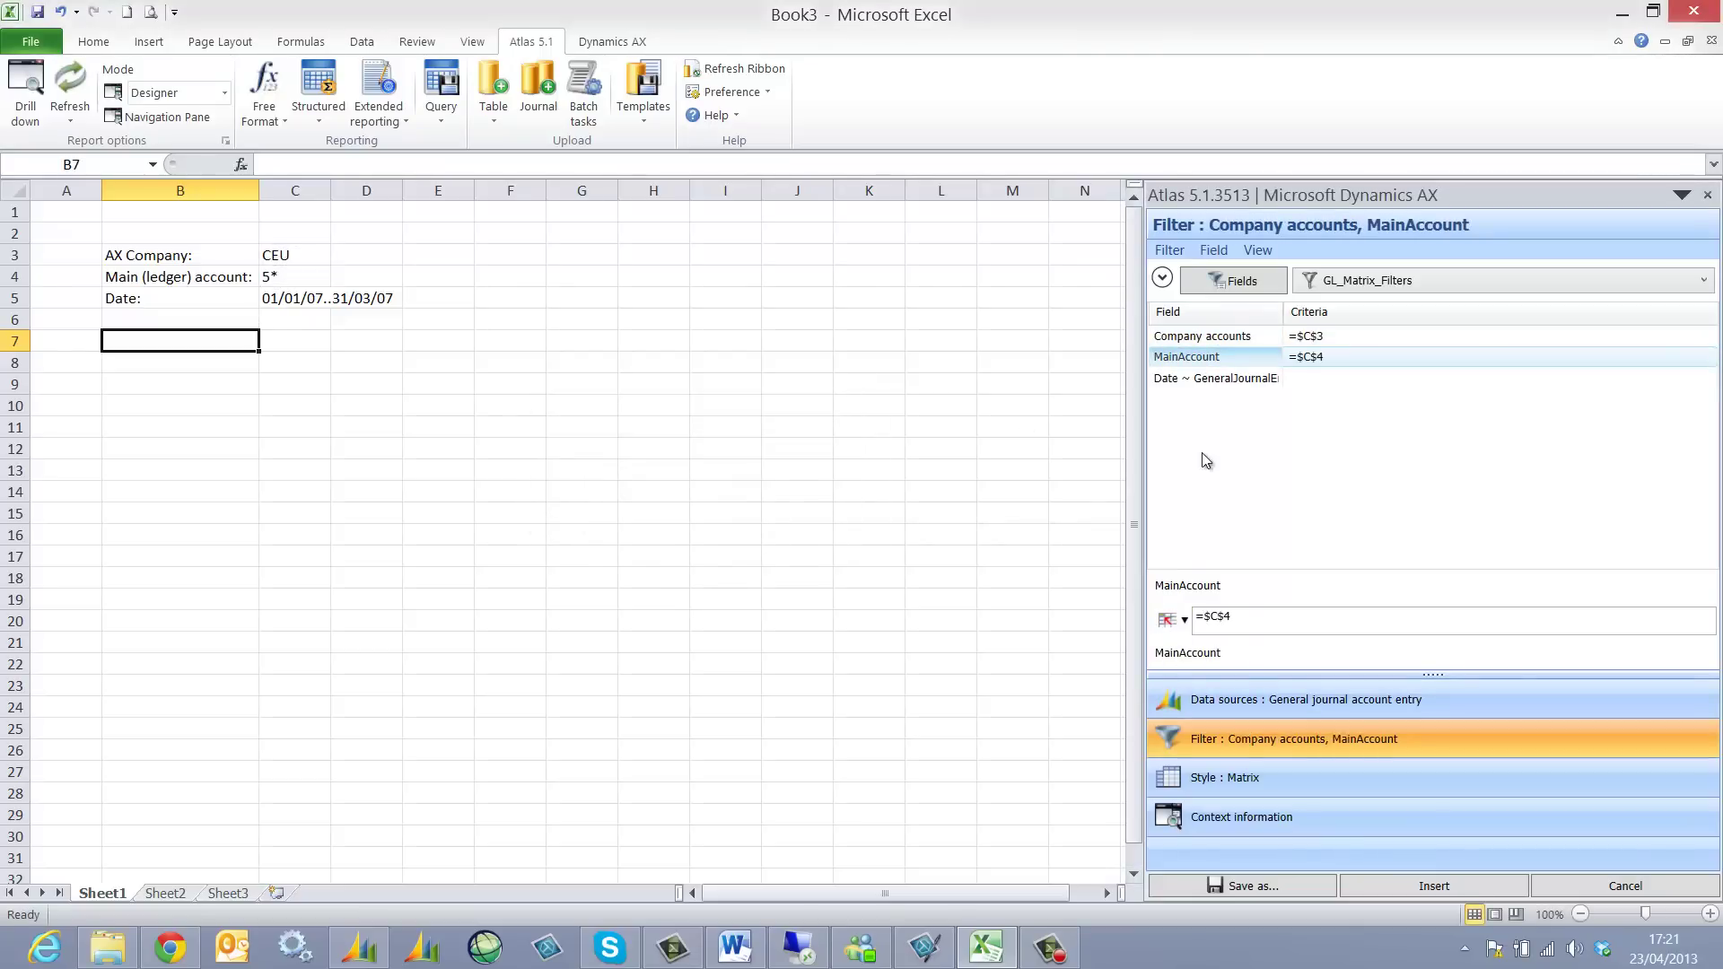
click(1196, 381)
click(1169, 621)
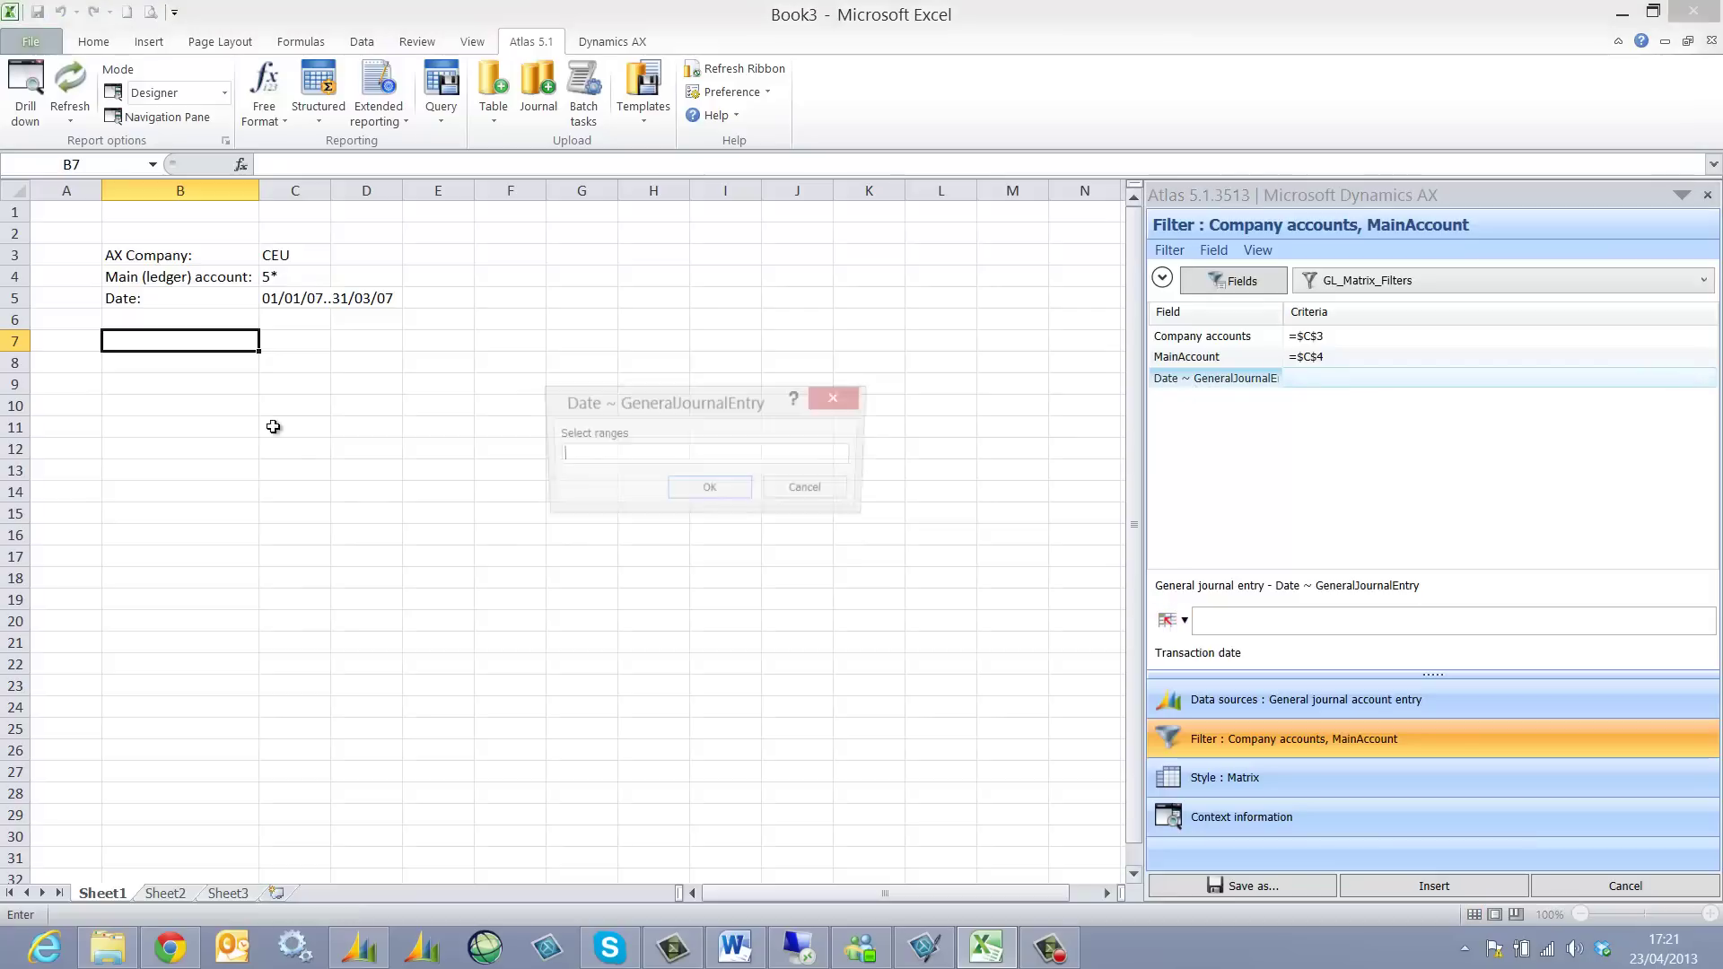
click(308, 302)
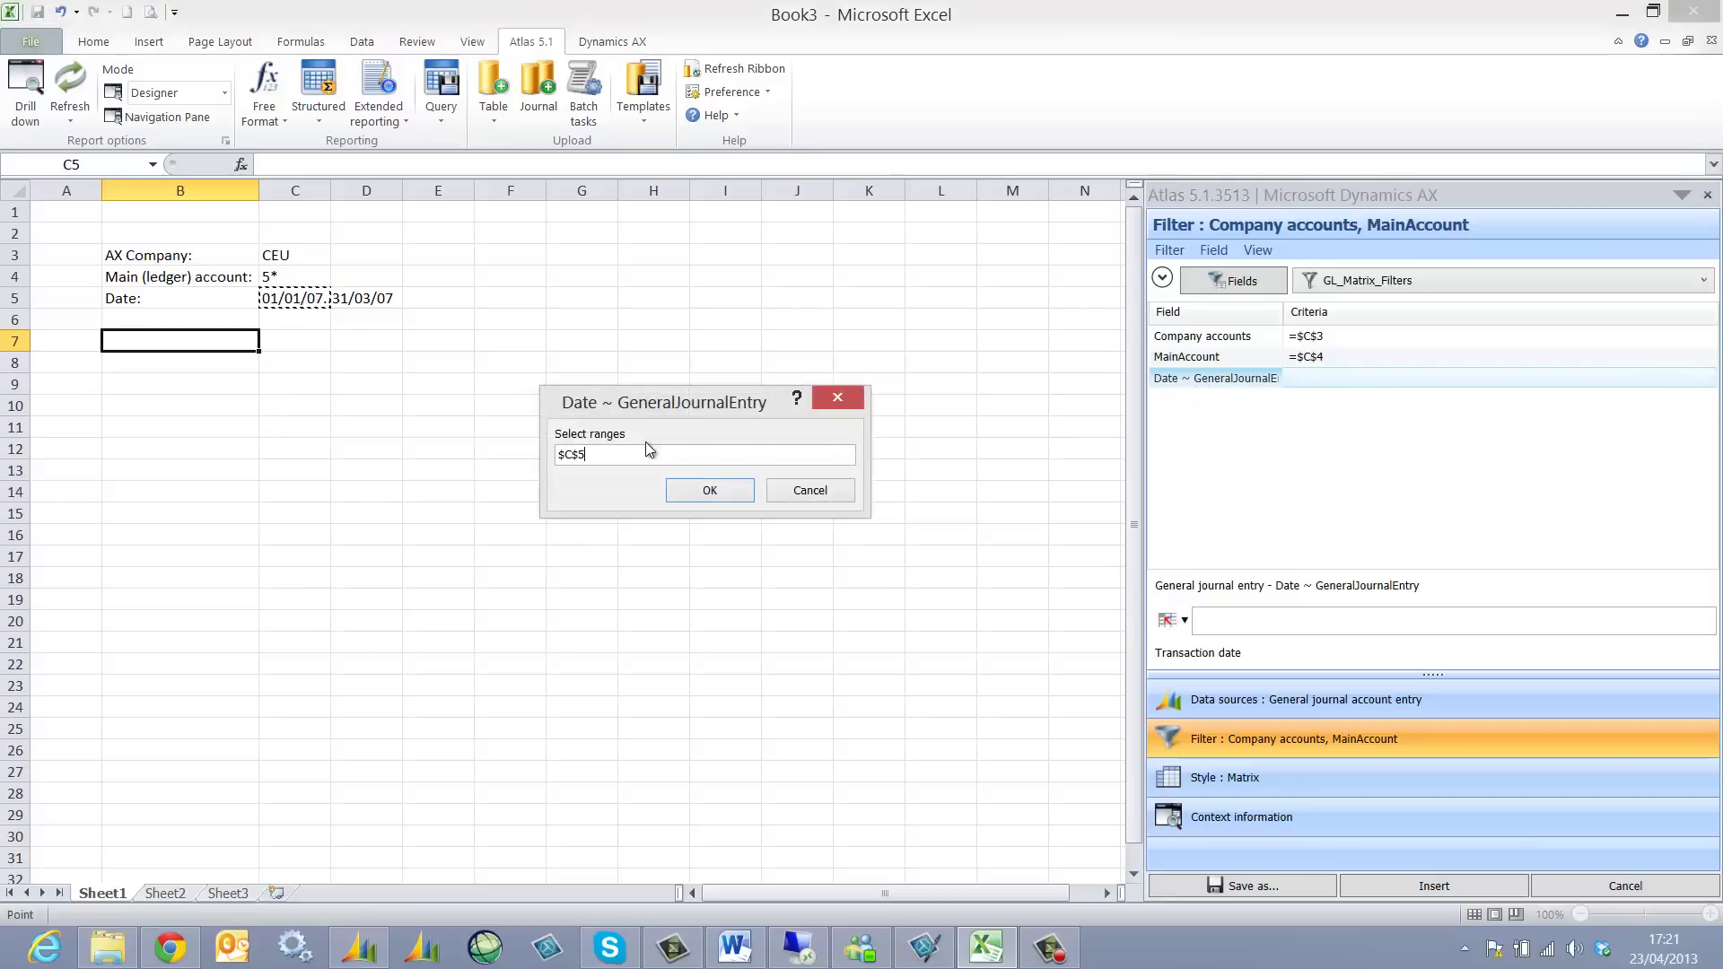
click(710, 490)
Remove the Reference and Correction fields from the matrix style's report columns.
click(1189, 778)
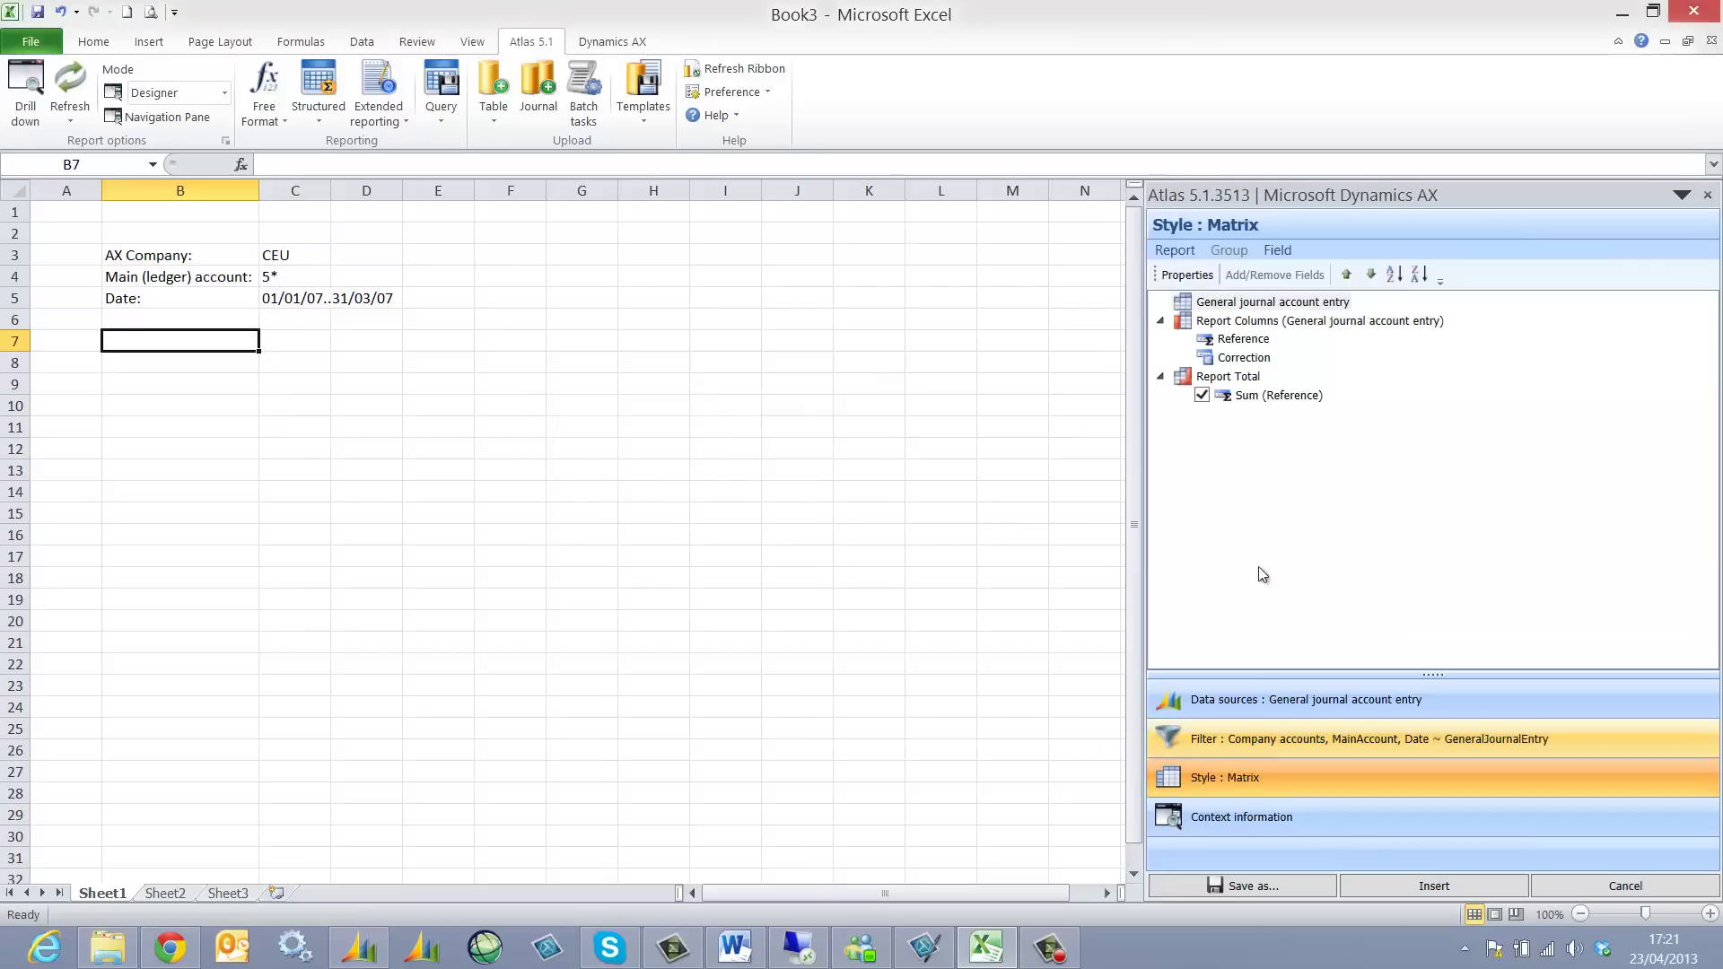
click(1230, 321)
click(1256, 275)
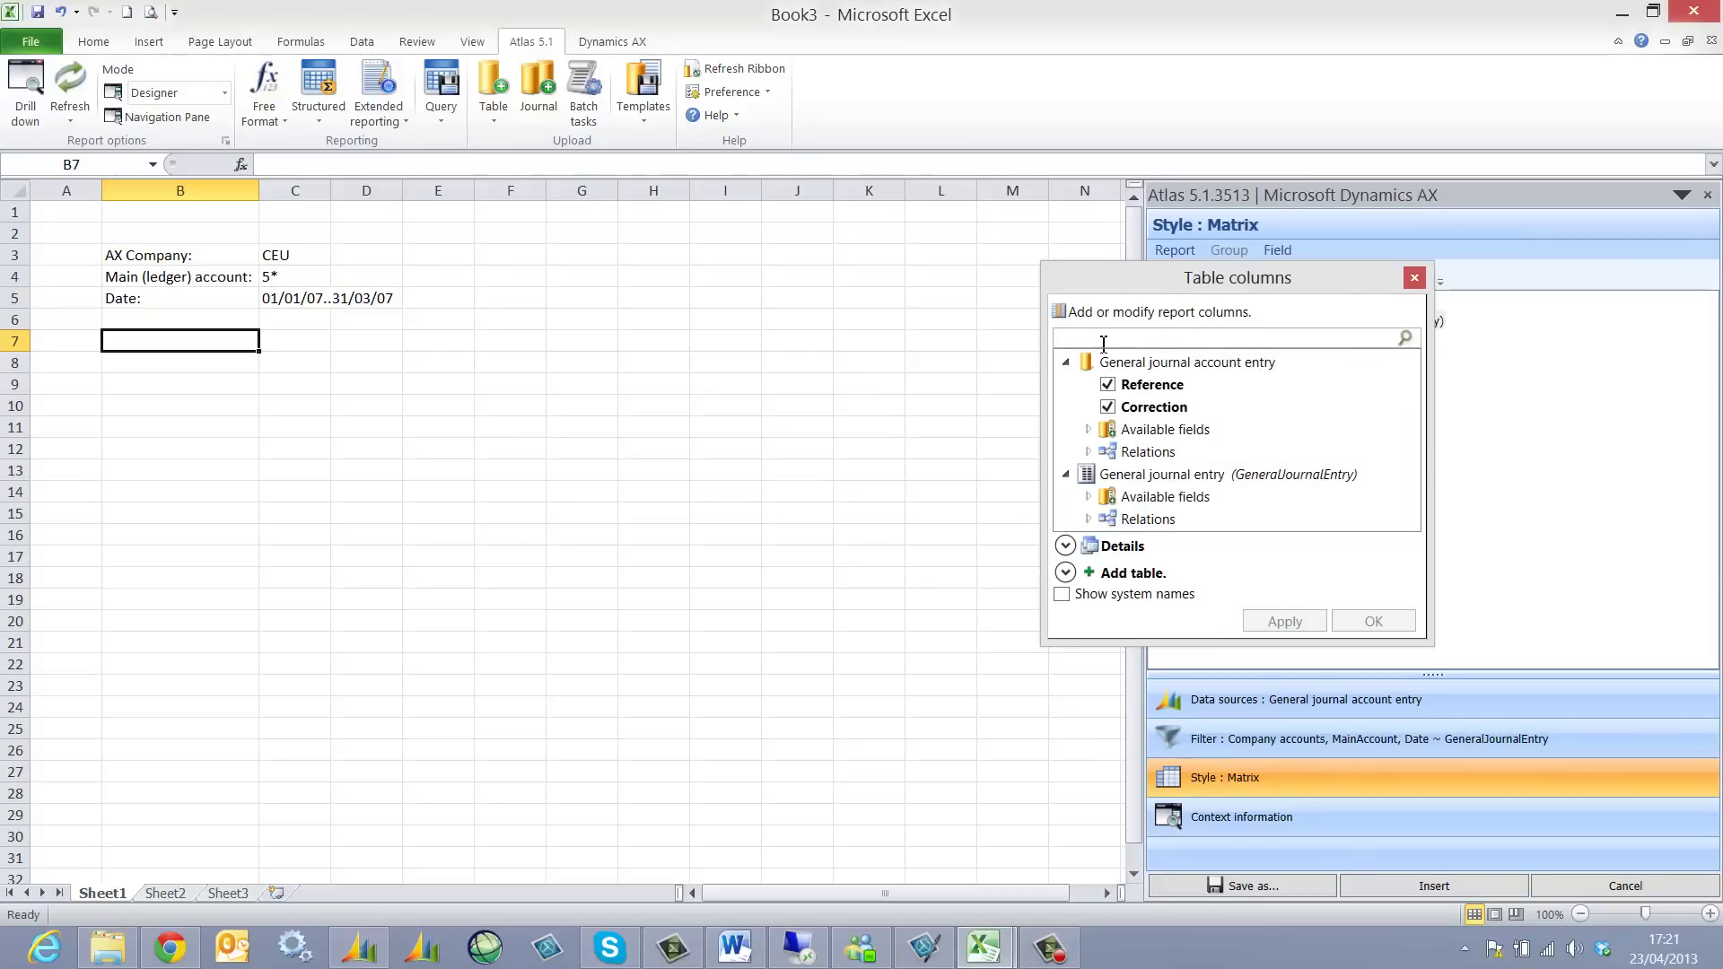
click(1108, 384)
click(1108, 407)
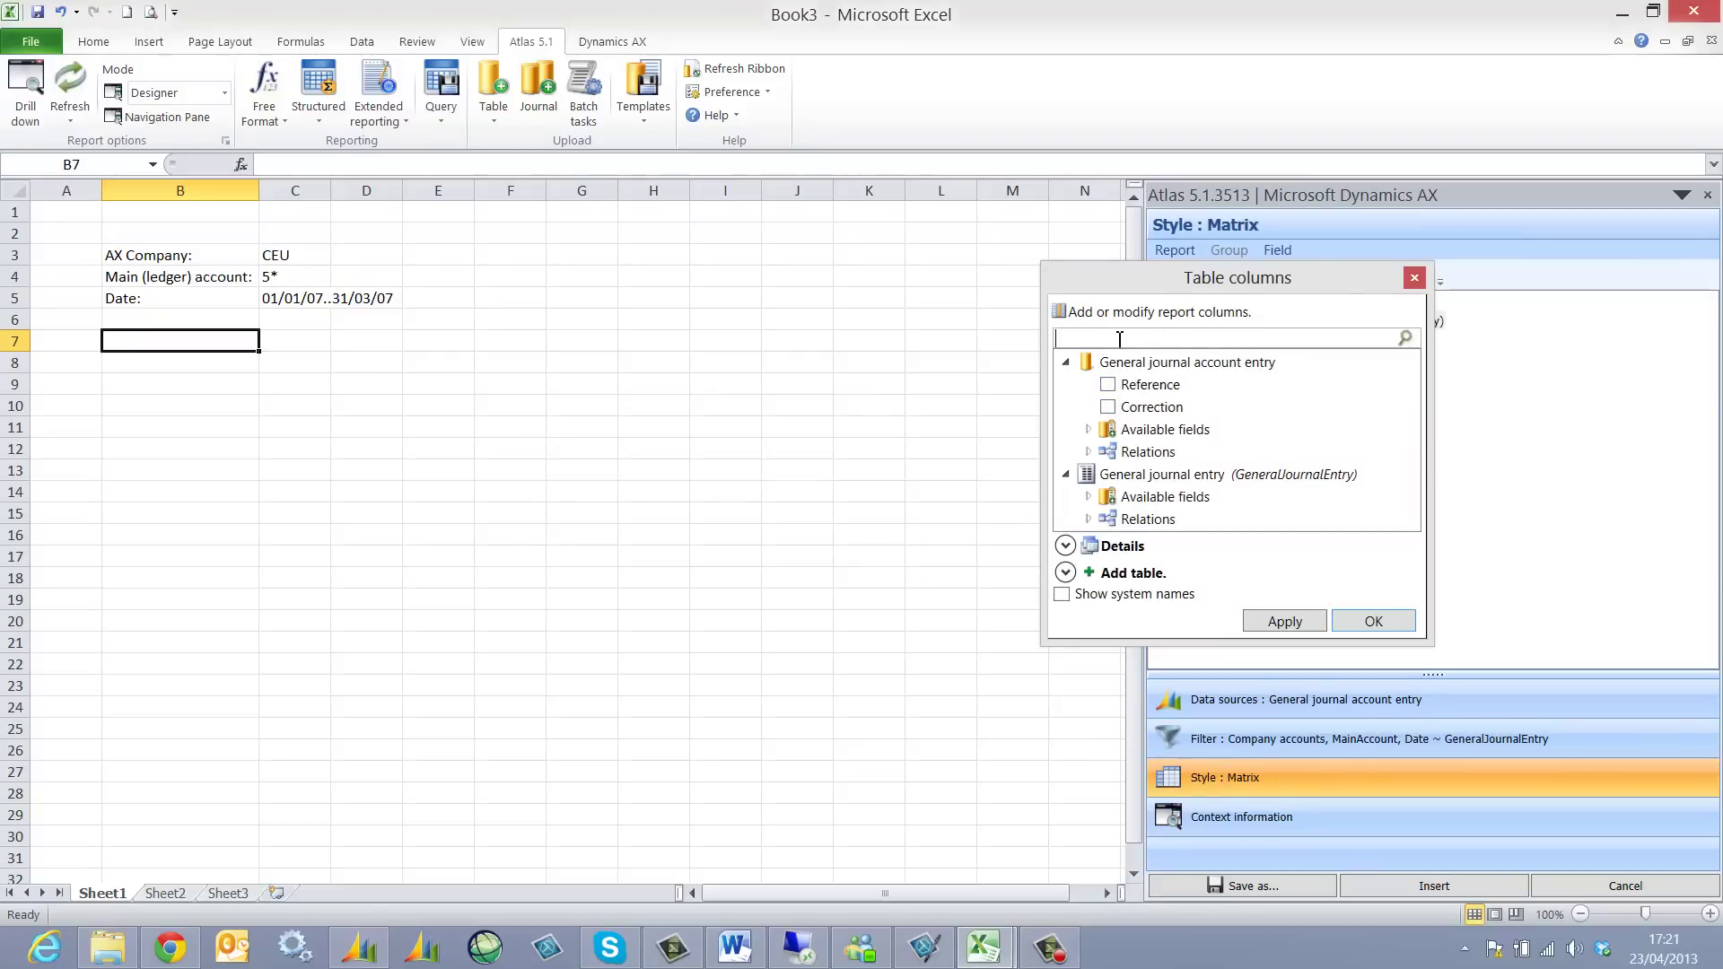
Find the Date field of the General journal entry table and add it to the report columns.
click(1120, 339)
text(date)
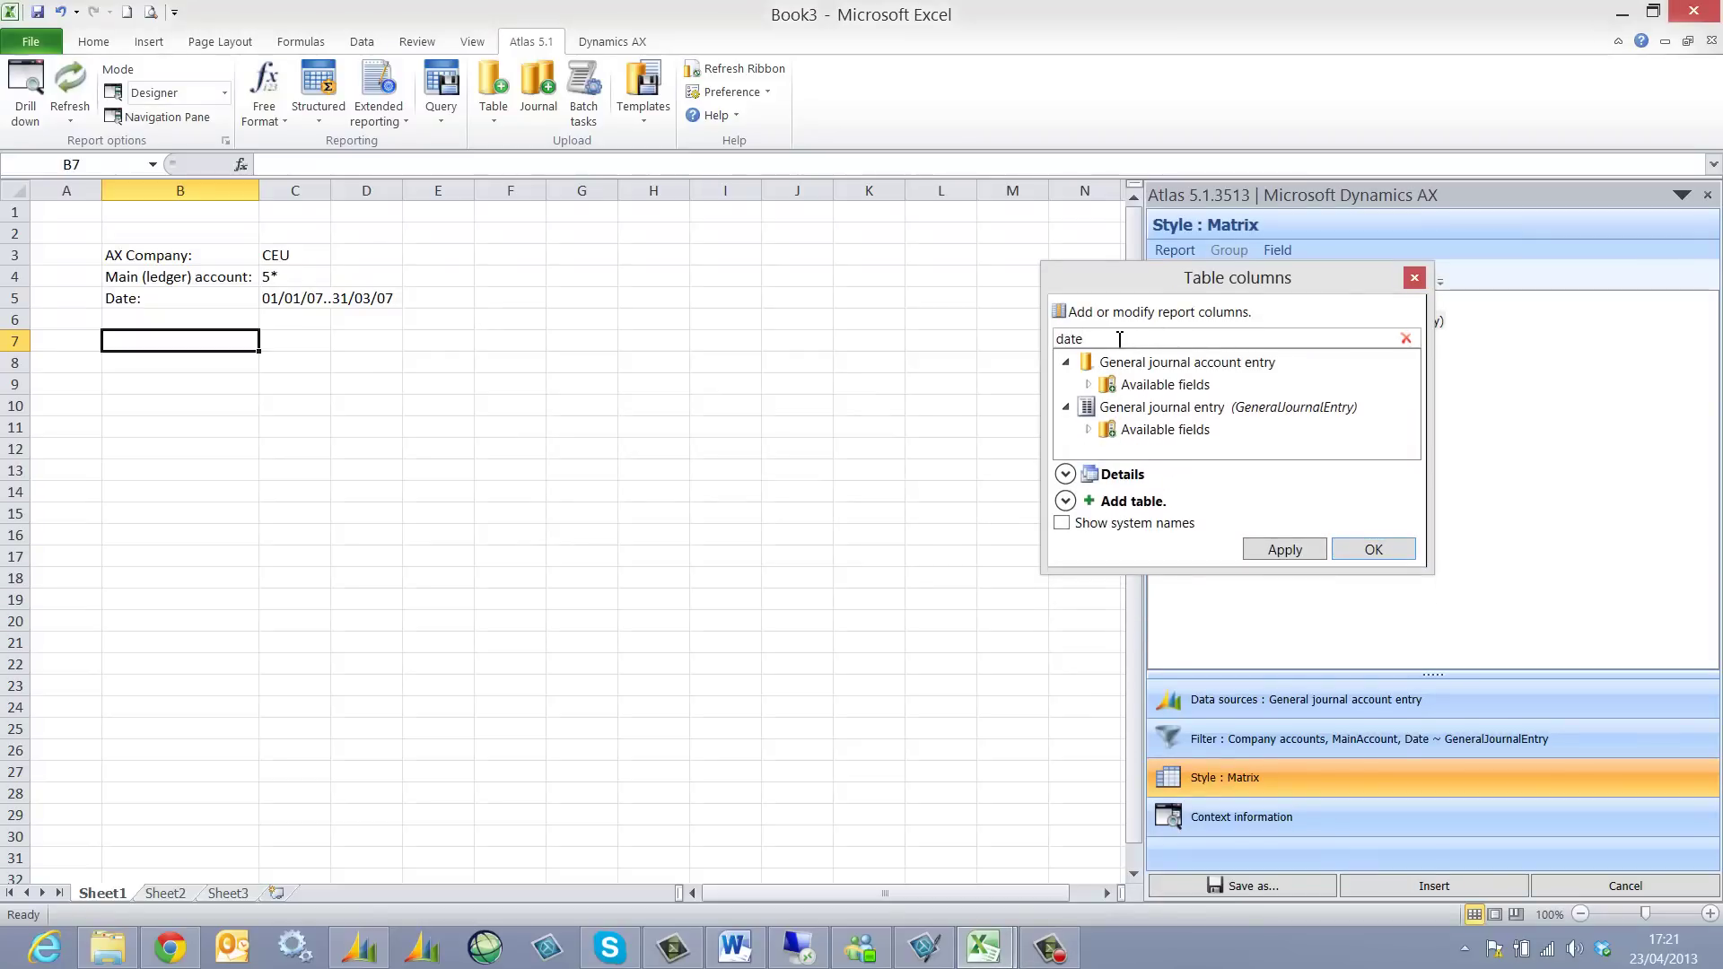
click(1089, 433)
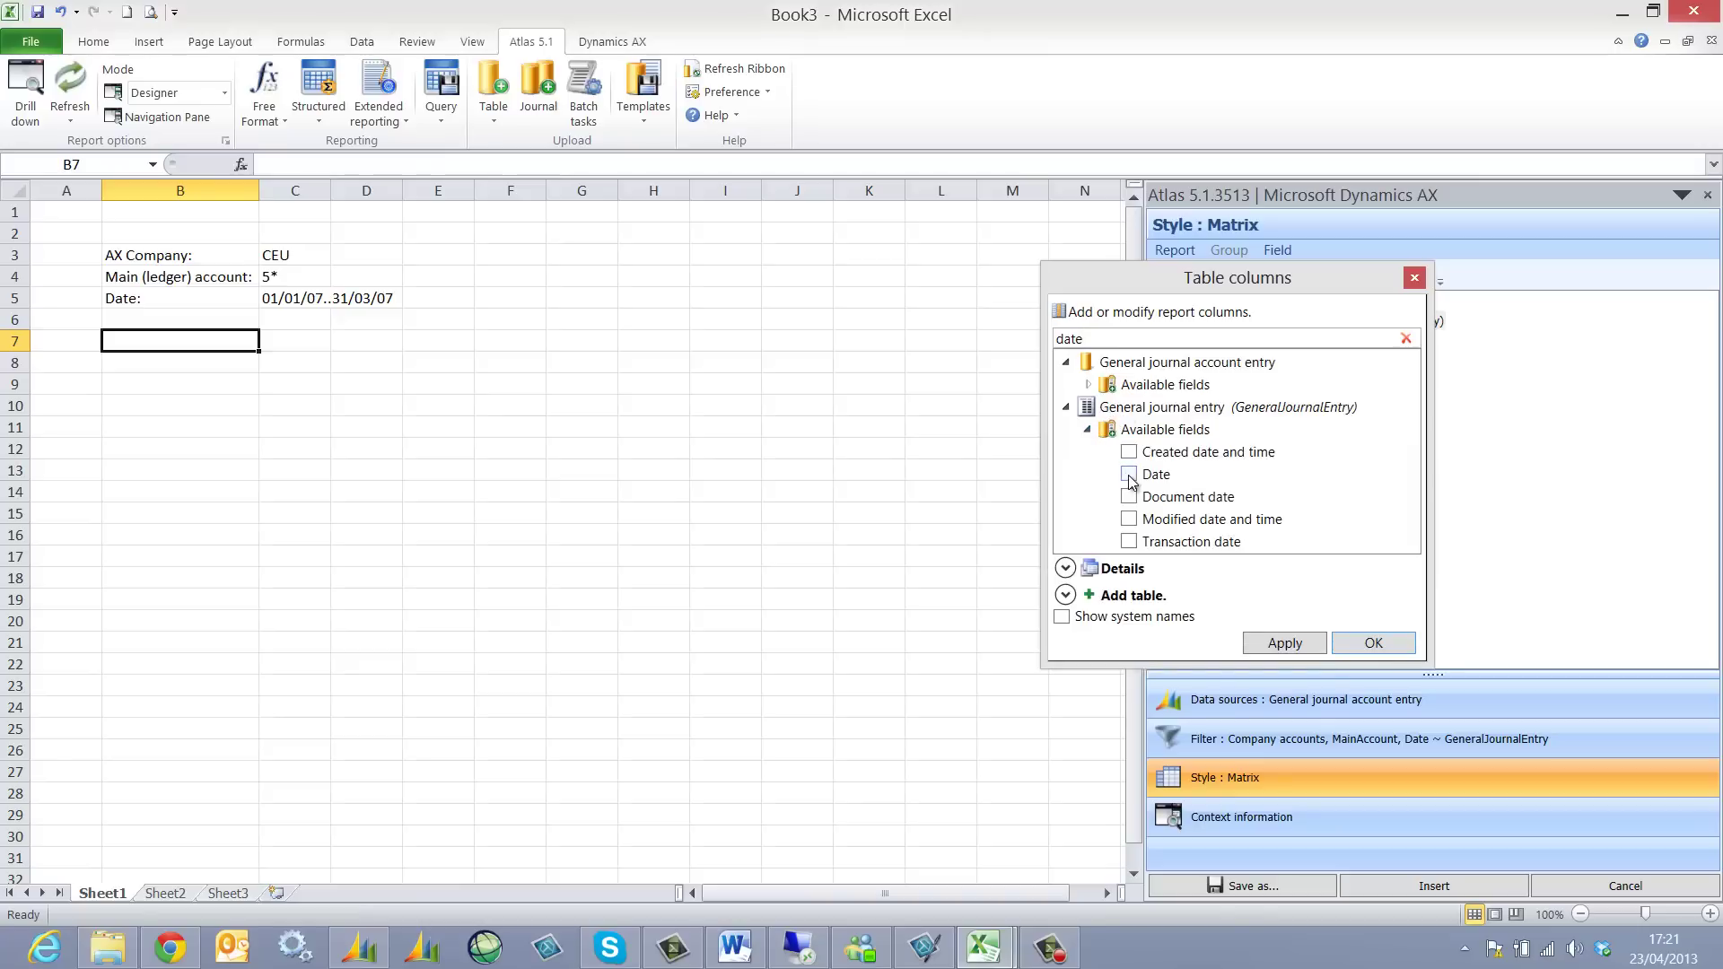
click(1129, 474)
Add the Amount field with system name AccountingCurrencyAmount to the report columns, showing system names only while identifying it.
double_click(1059, 339)
text(amount)
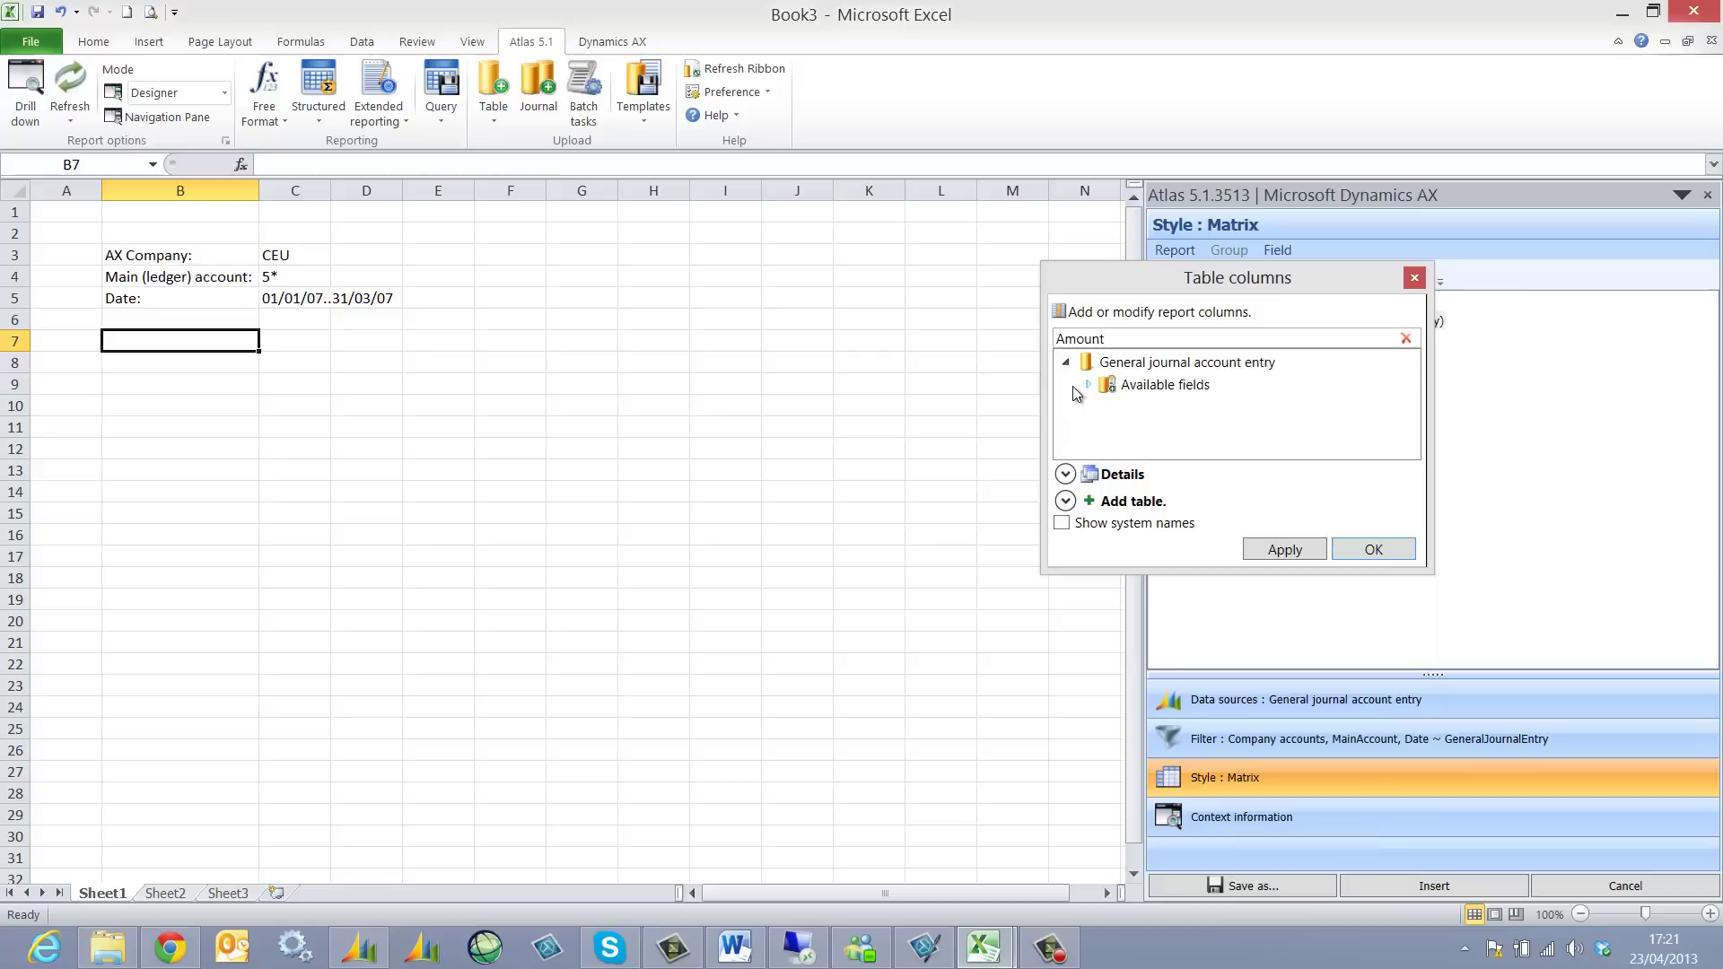
click(1088, 384)
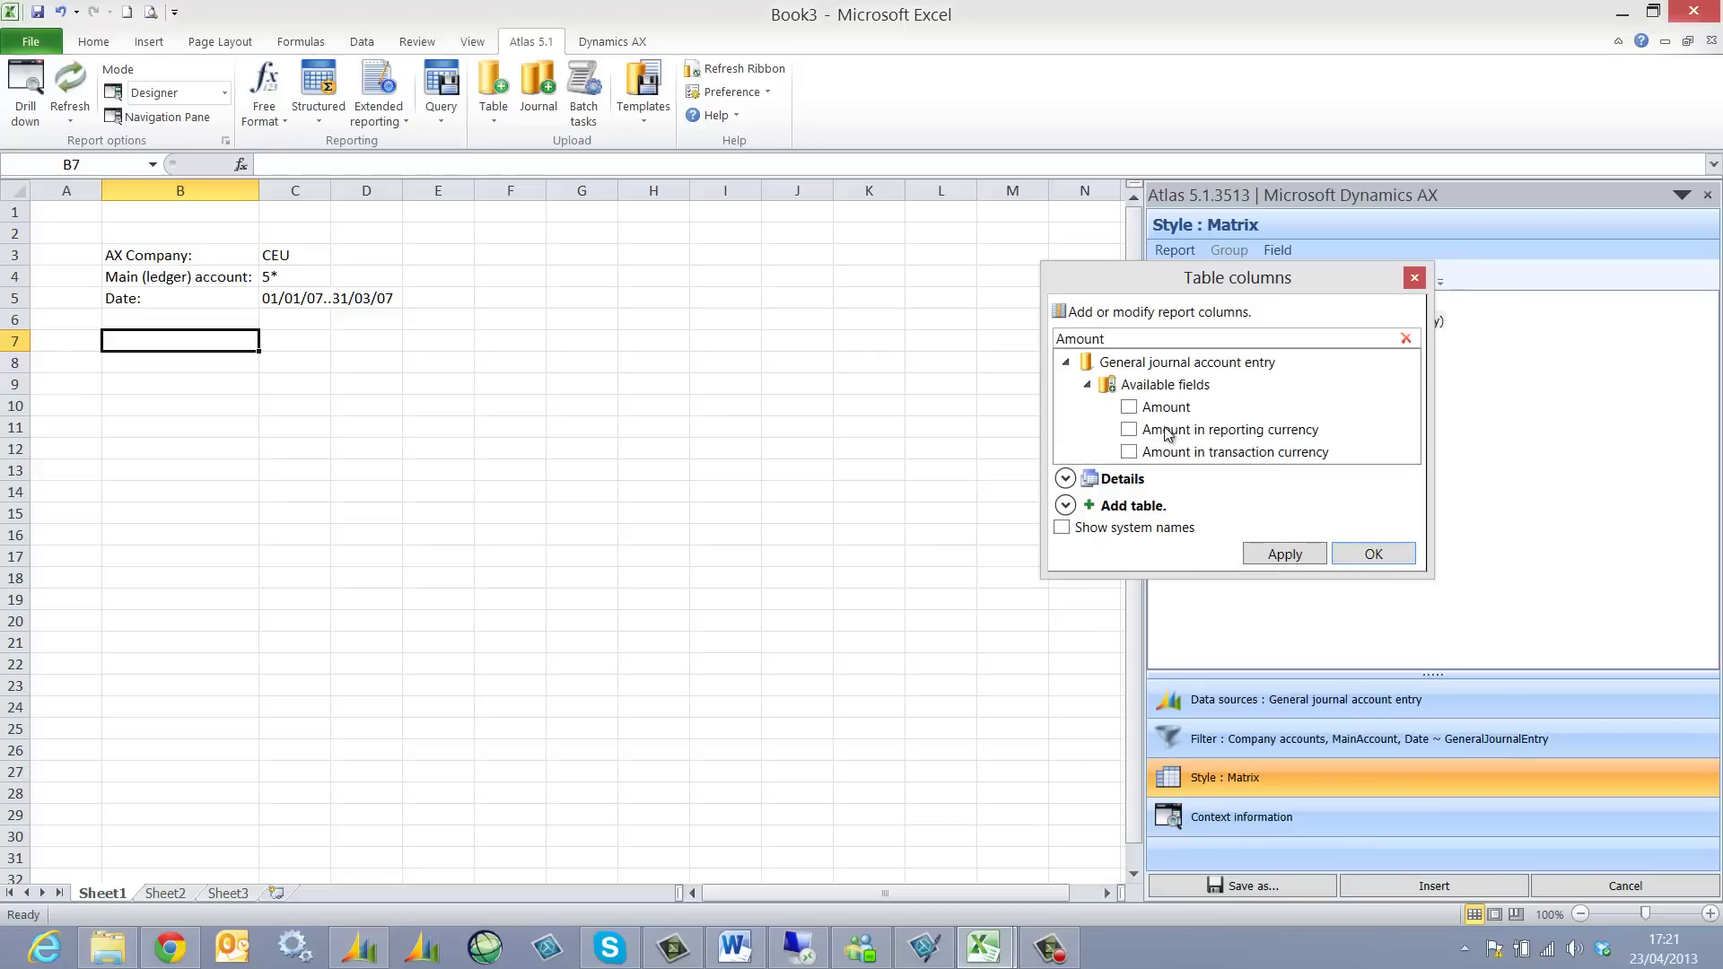
click(1061, 528)
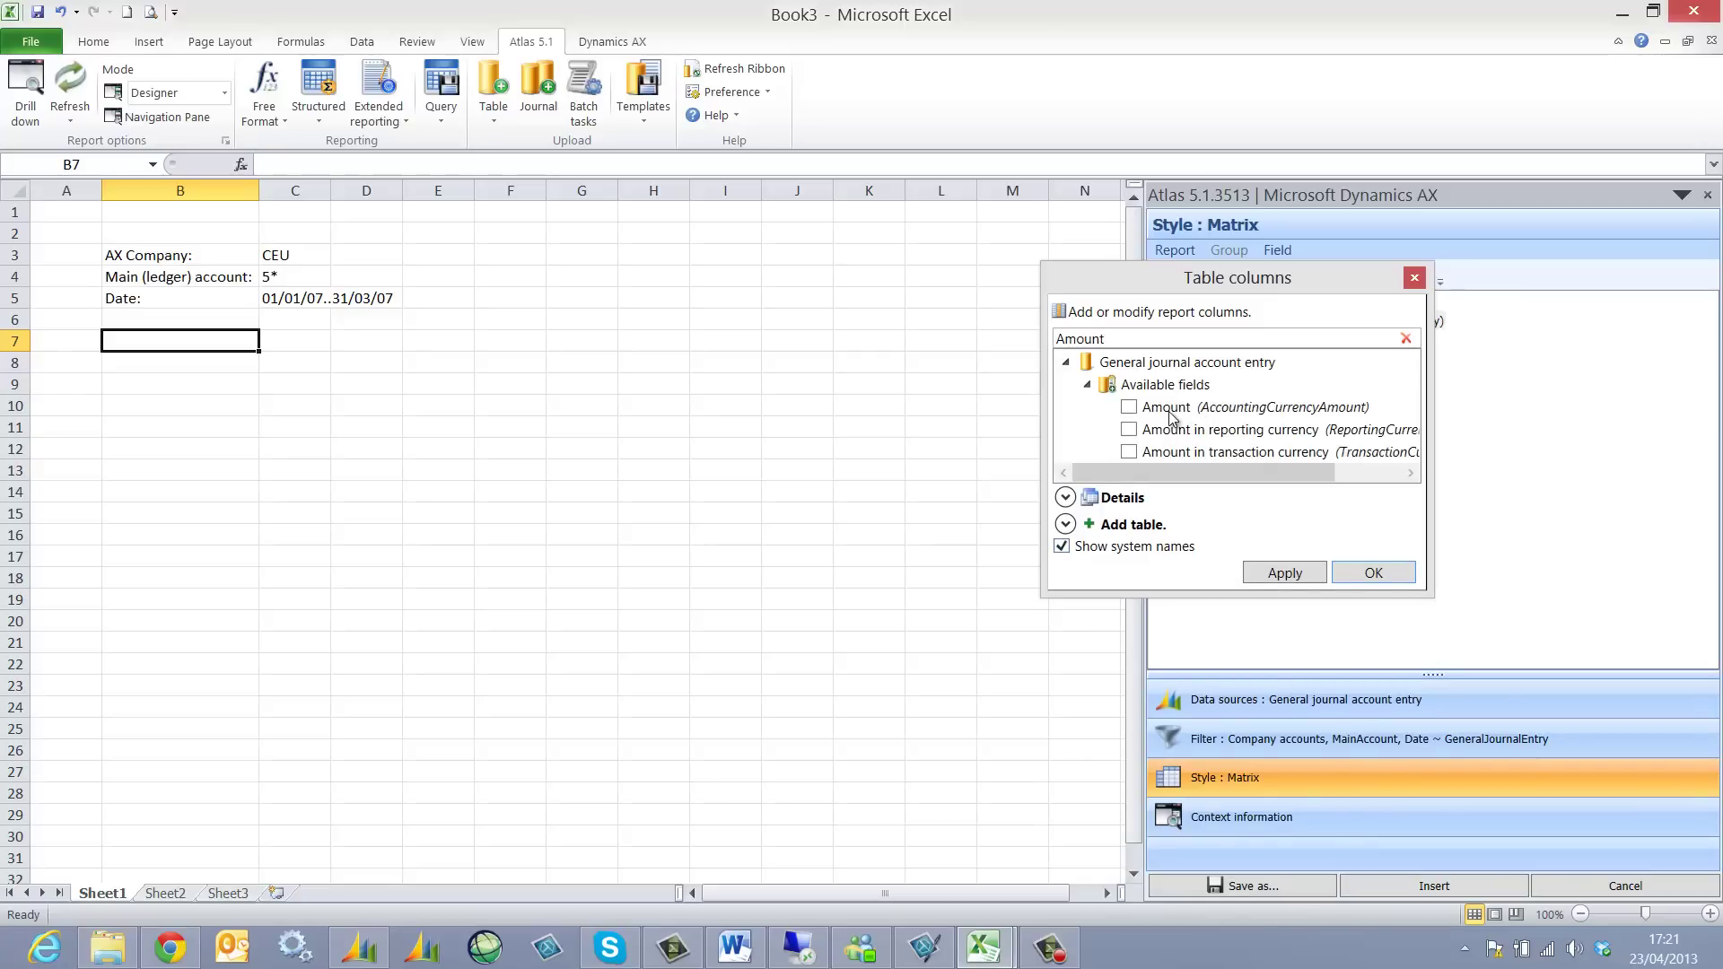
click(1128, 407)
click(1061, 547)
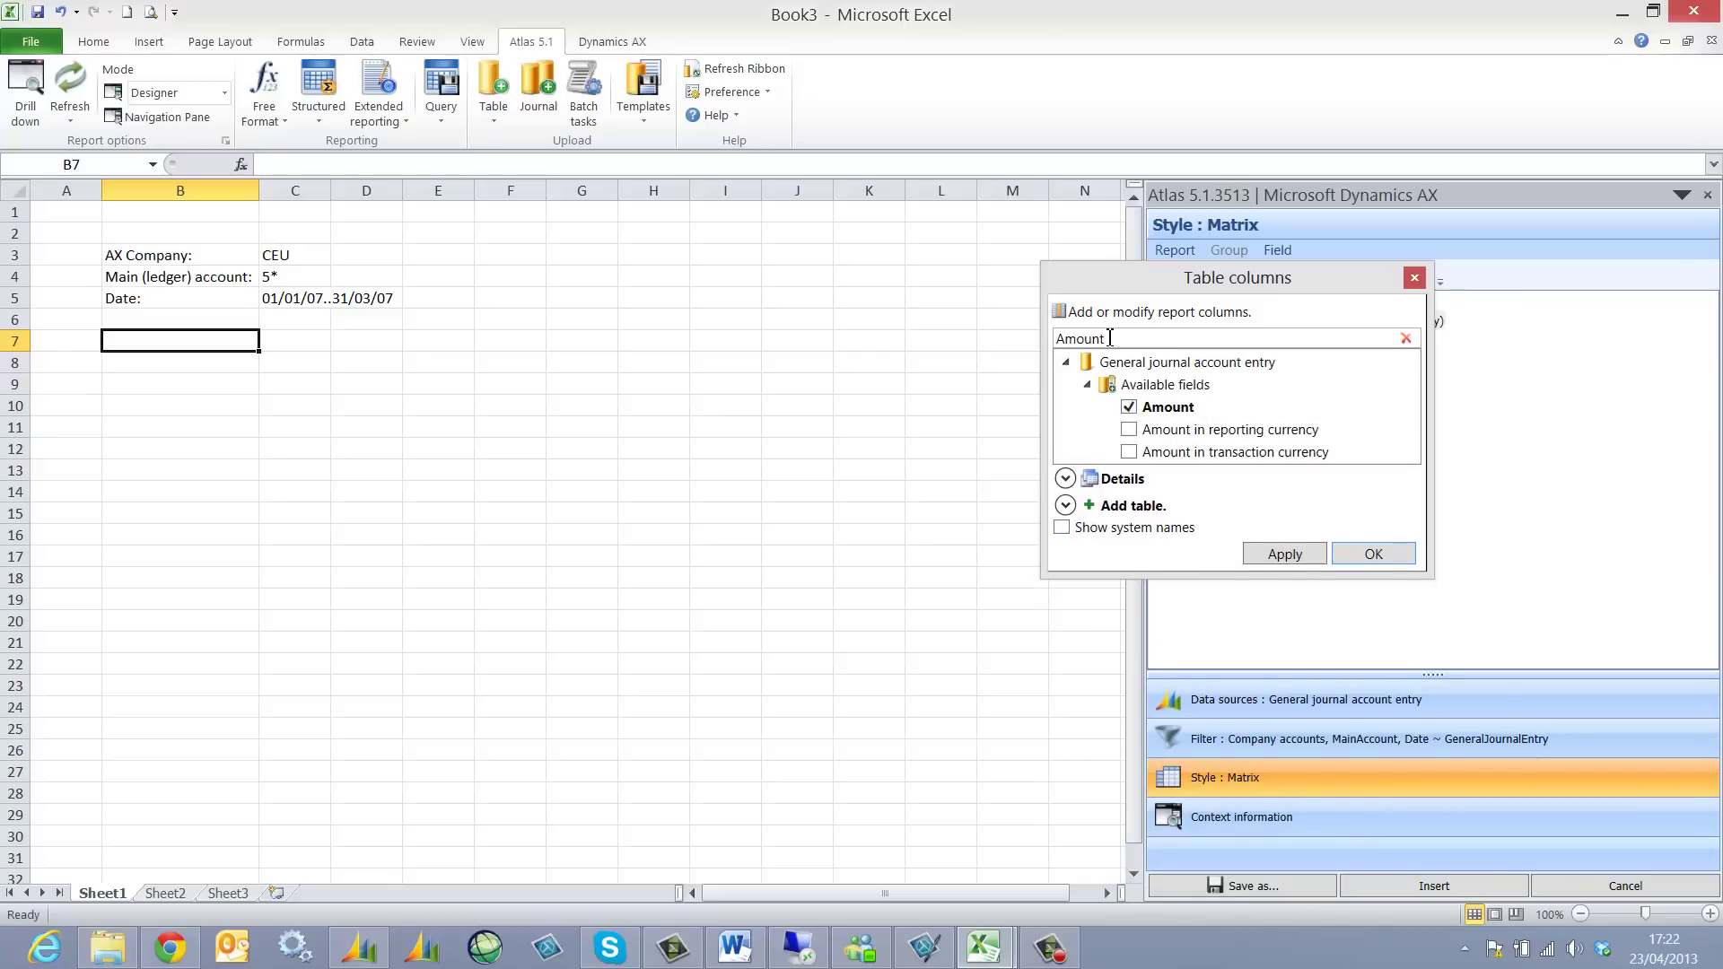
Find the MainAccount field, add it to the report columns and apply the column selection.
drag(1113, 340, 1003, 331)
text(Main)
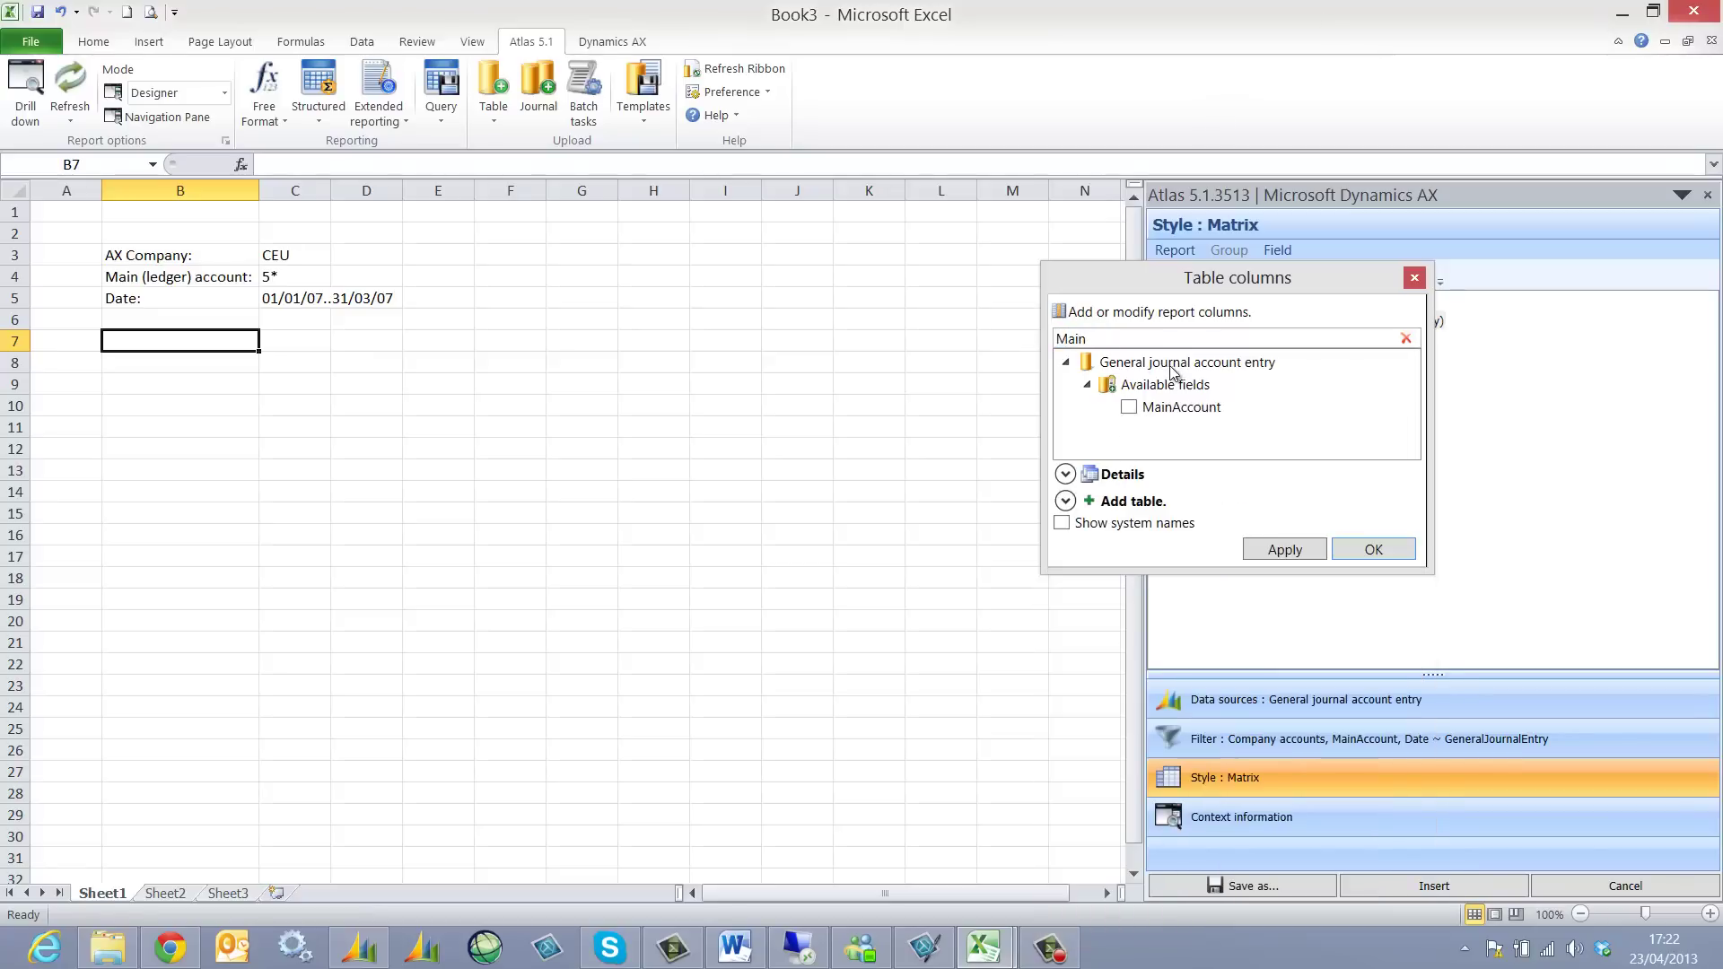
click(1129, 409)
click(1368, 549)
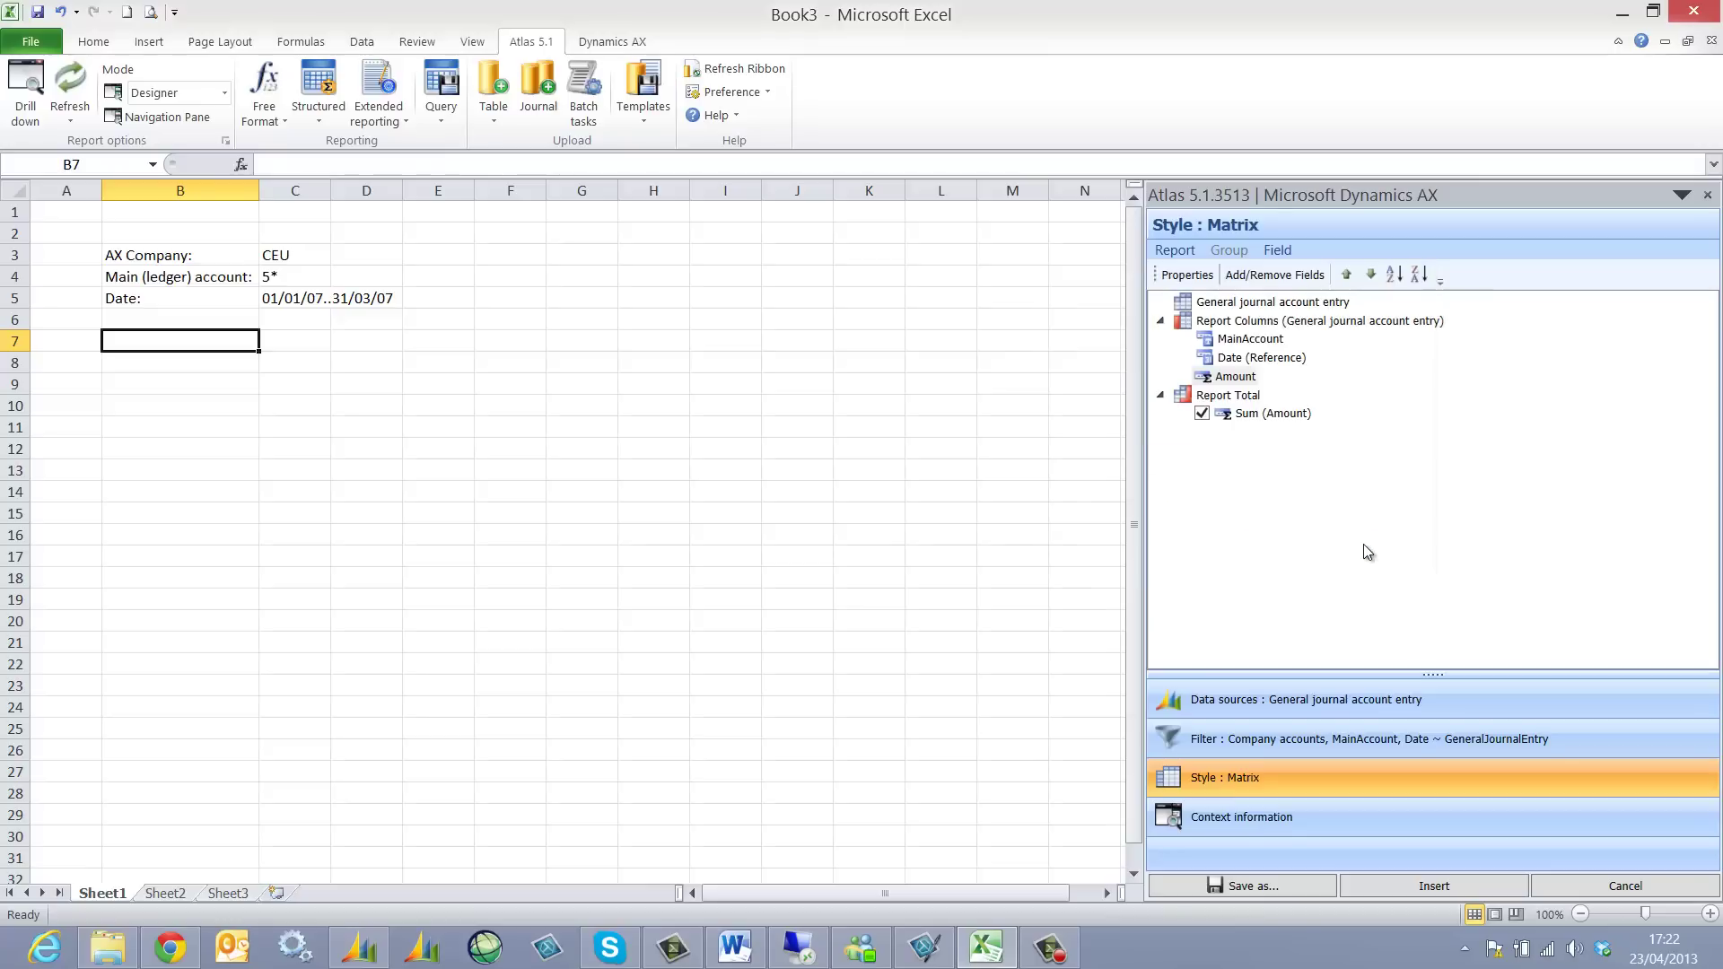
Sort MainAccount in ascending order and make Date (Reference) the column basis of the matrix.
click(1243, 344)
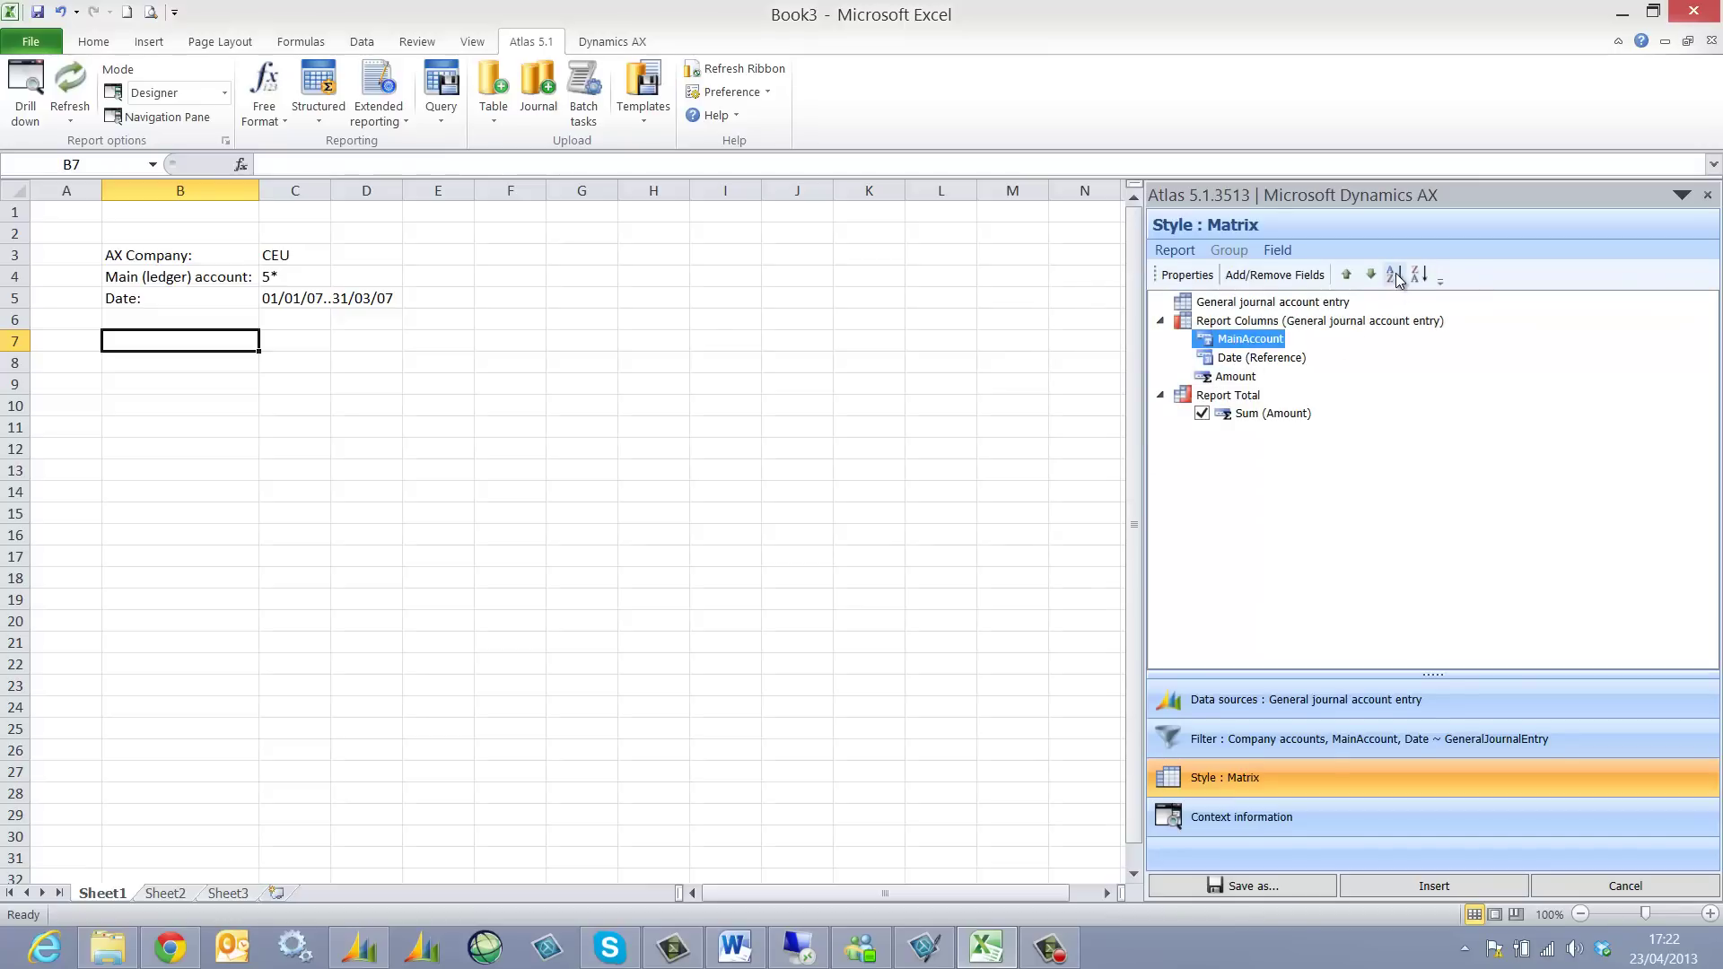
click(1395, 276)
click(1225, 361)
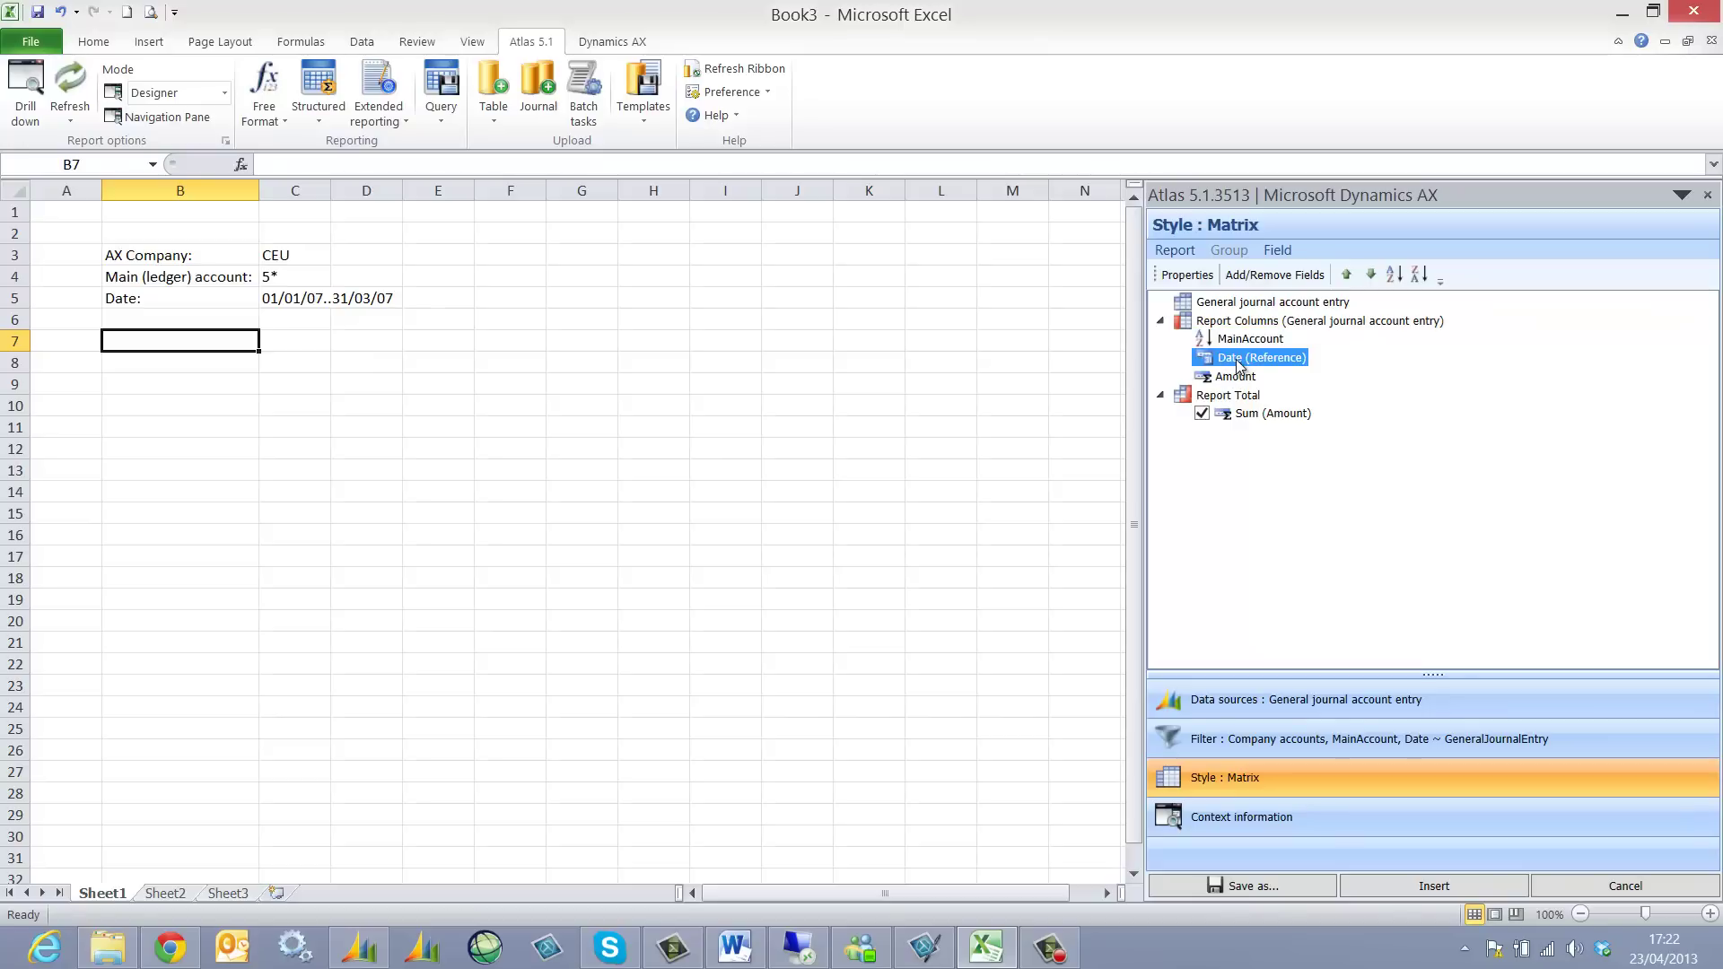
right_click(1239, 365)
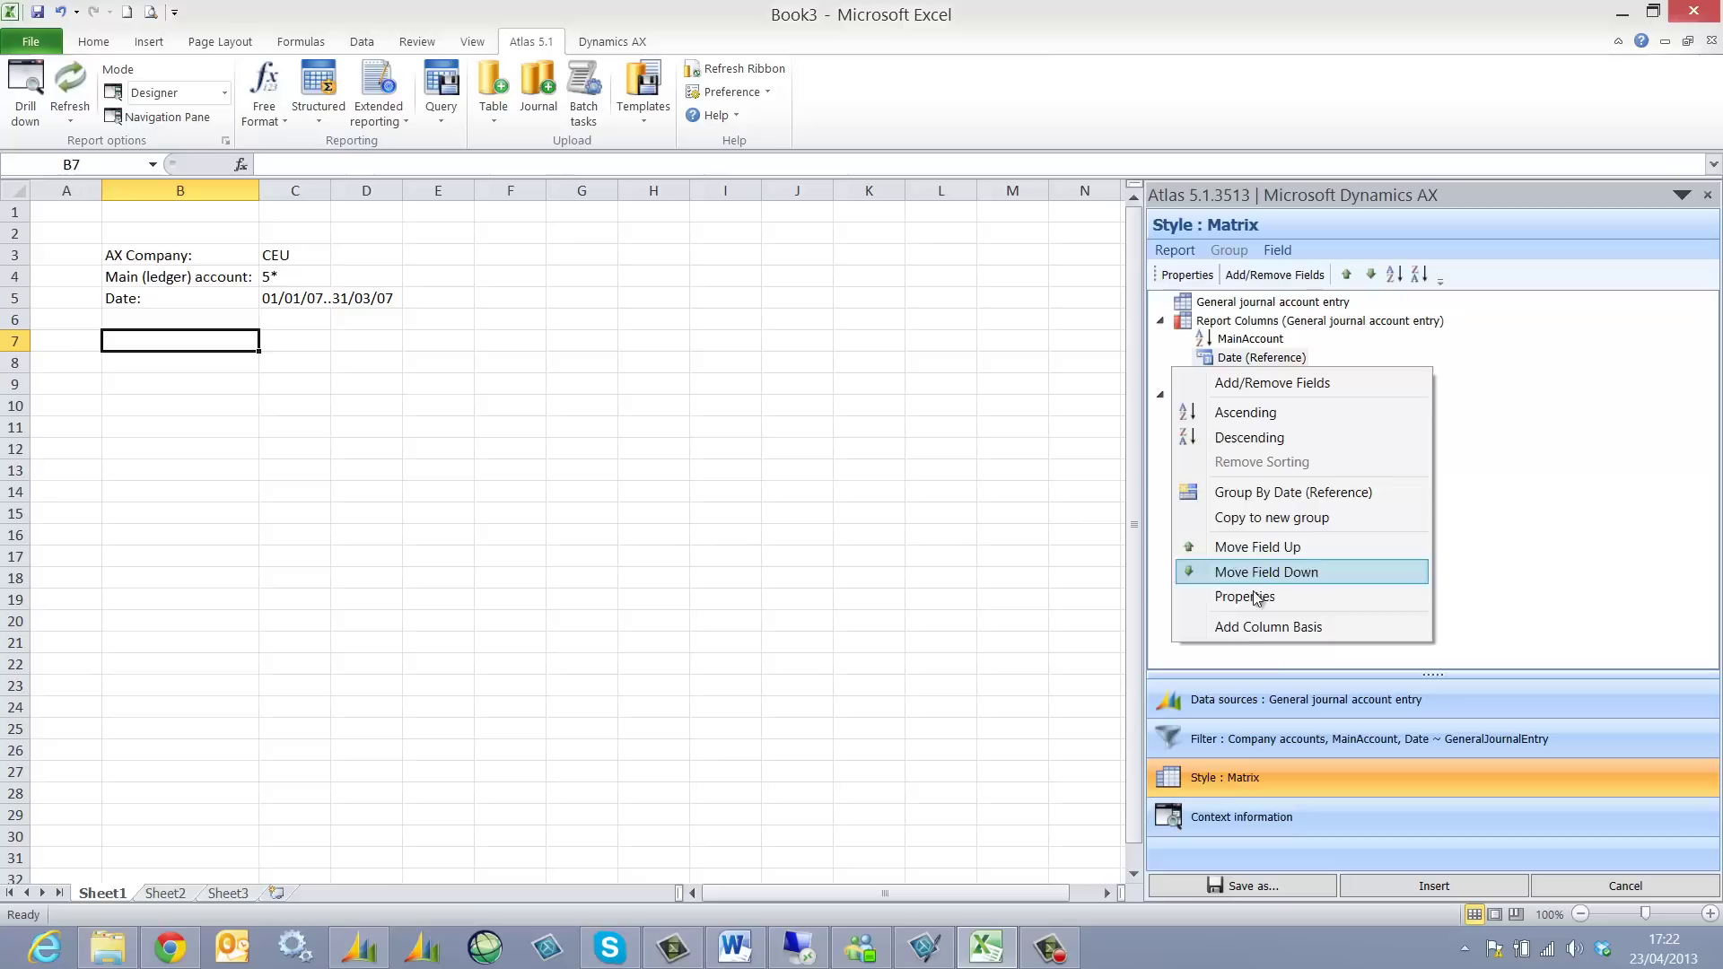
click(1258, 628)
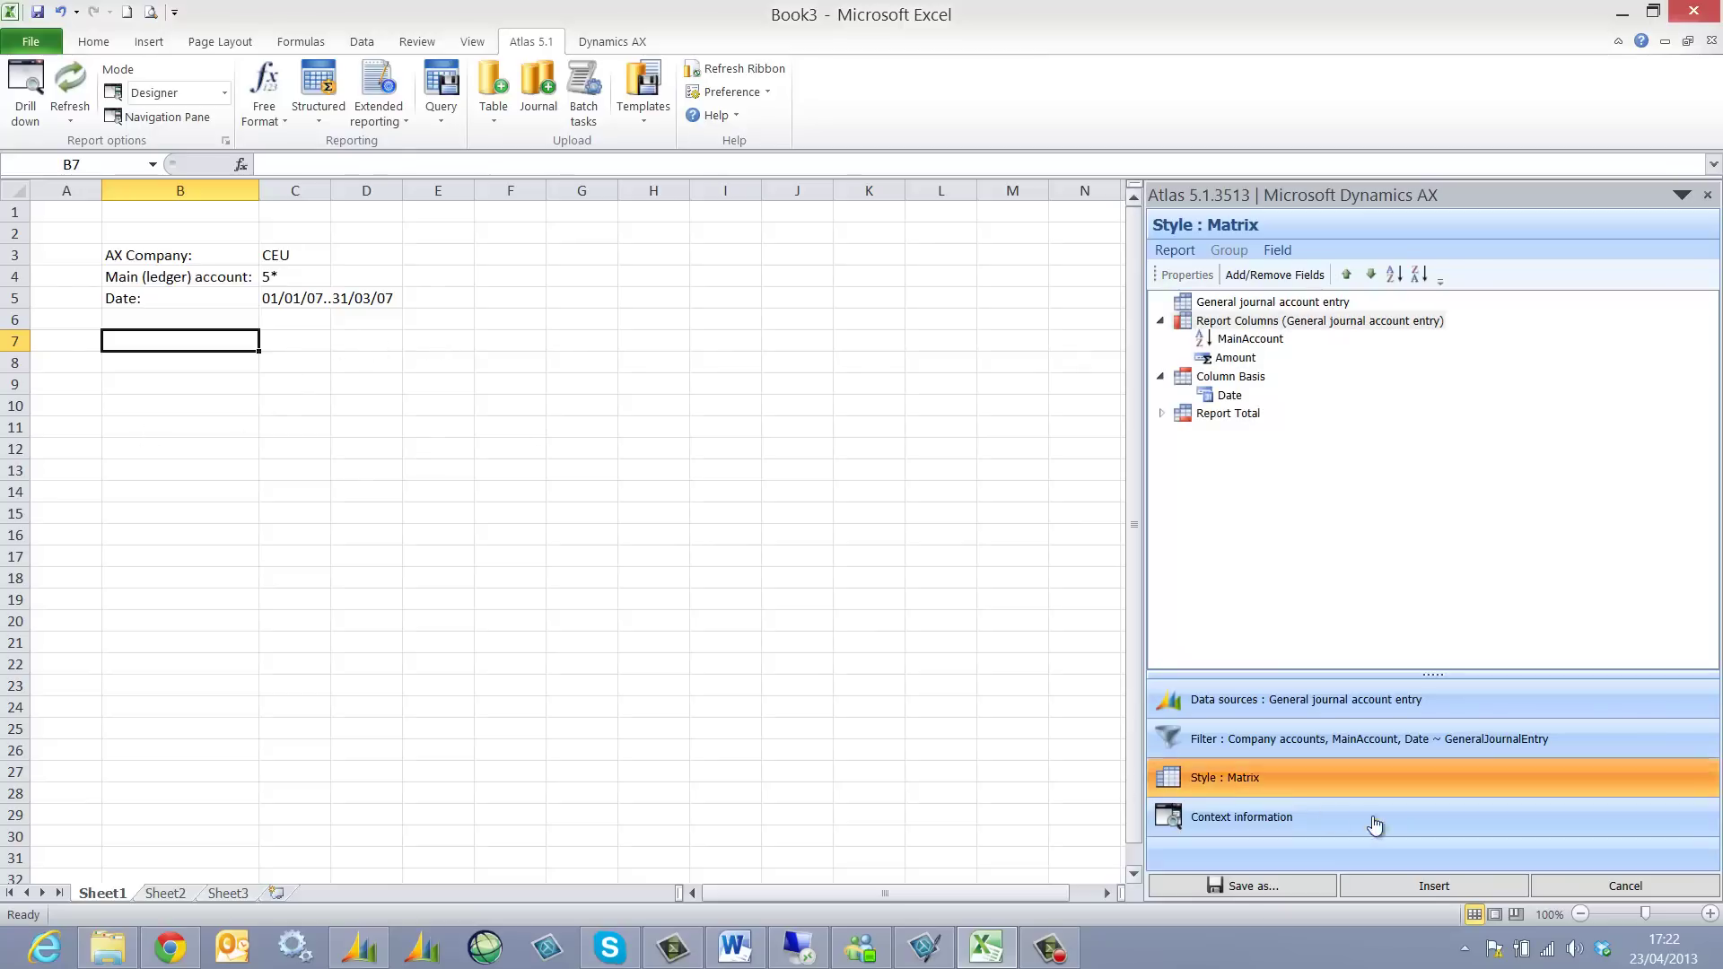
Insert the matrix report into the worksheet, close the Atlas pane and narrow column B.
click(1423, 886)
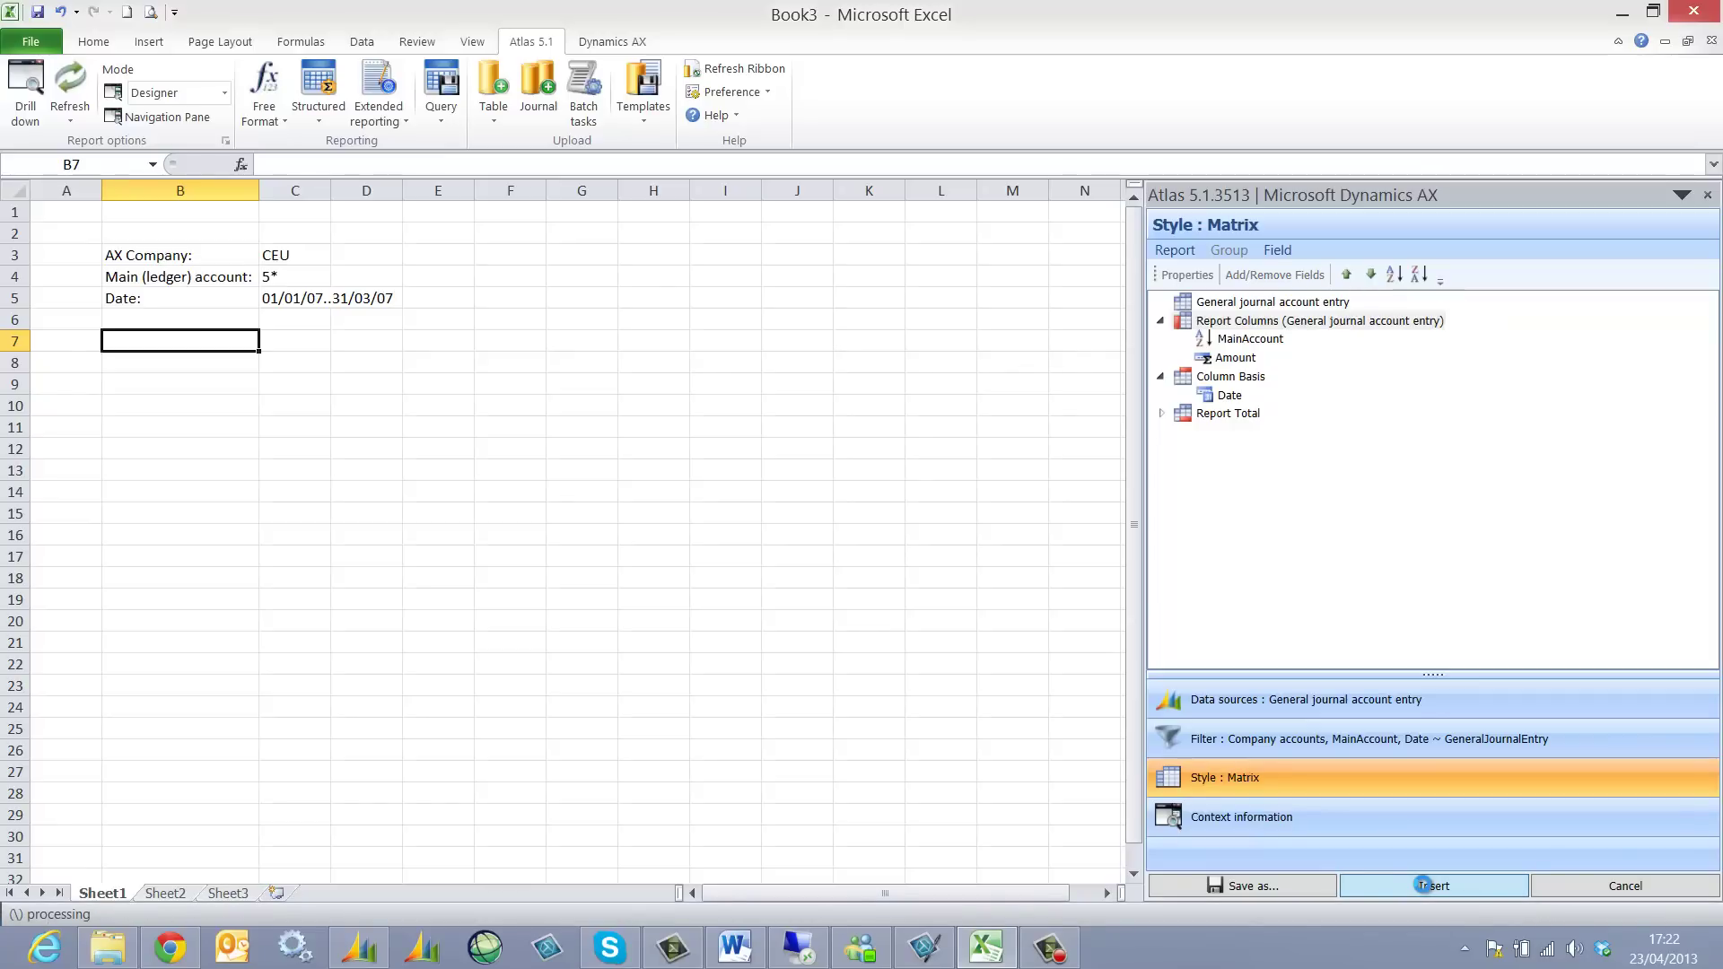
click(1708, 195)
drag(494, 196, 358, 197)
Extend the date filter in cell C5 to 01/01/07..31/12/07.
click(395, 276)
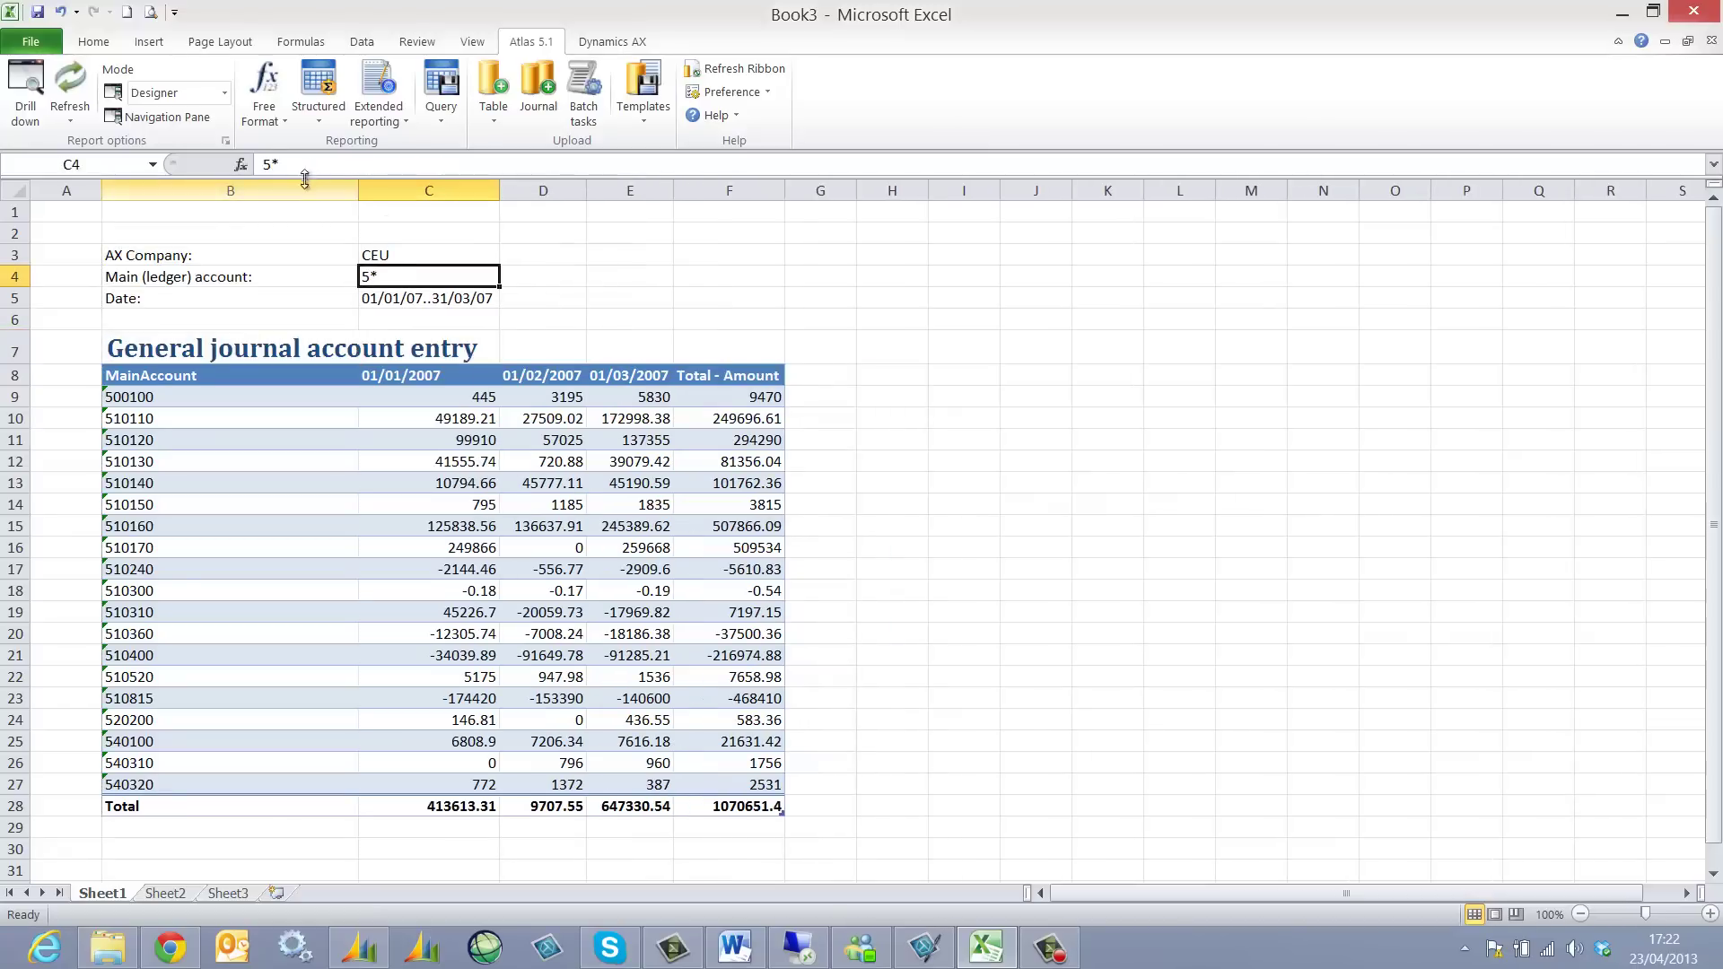
click(391, 305)
click(381, 165)
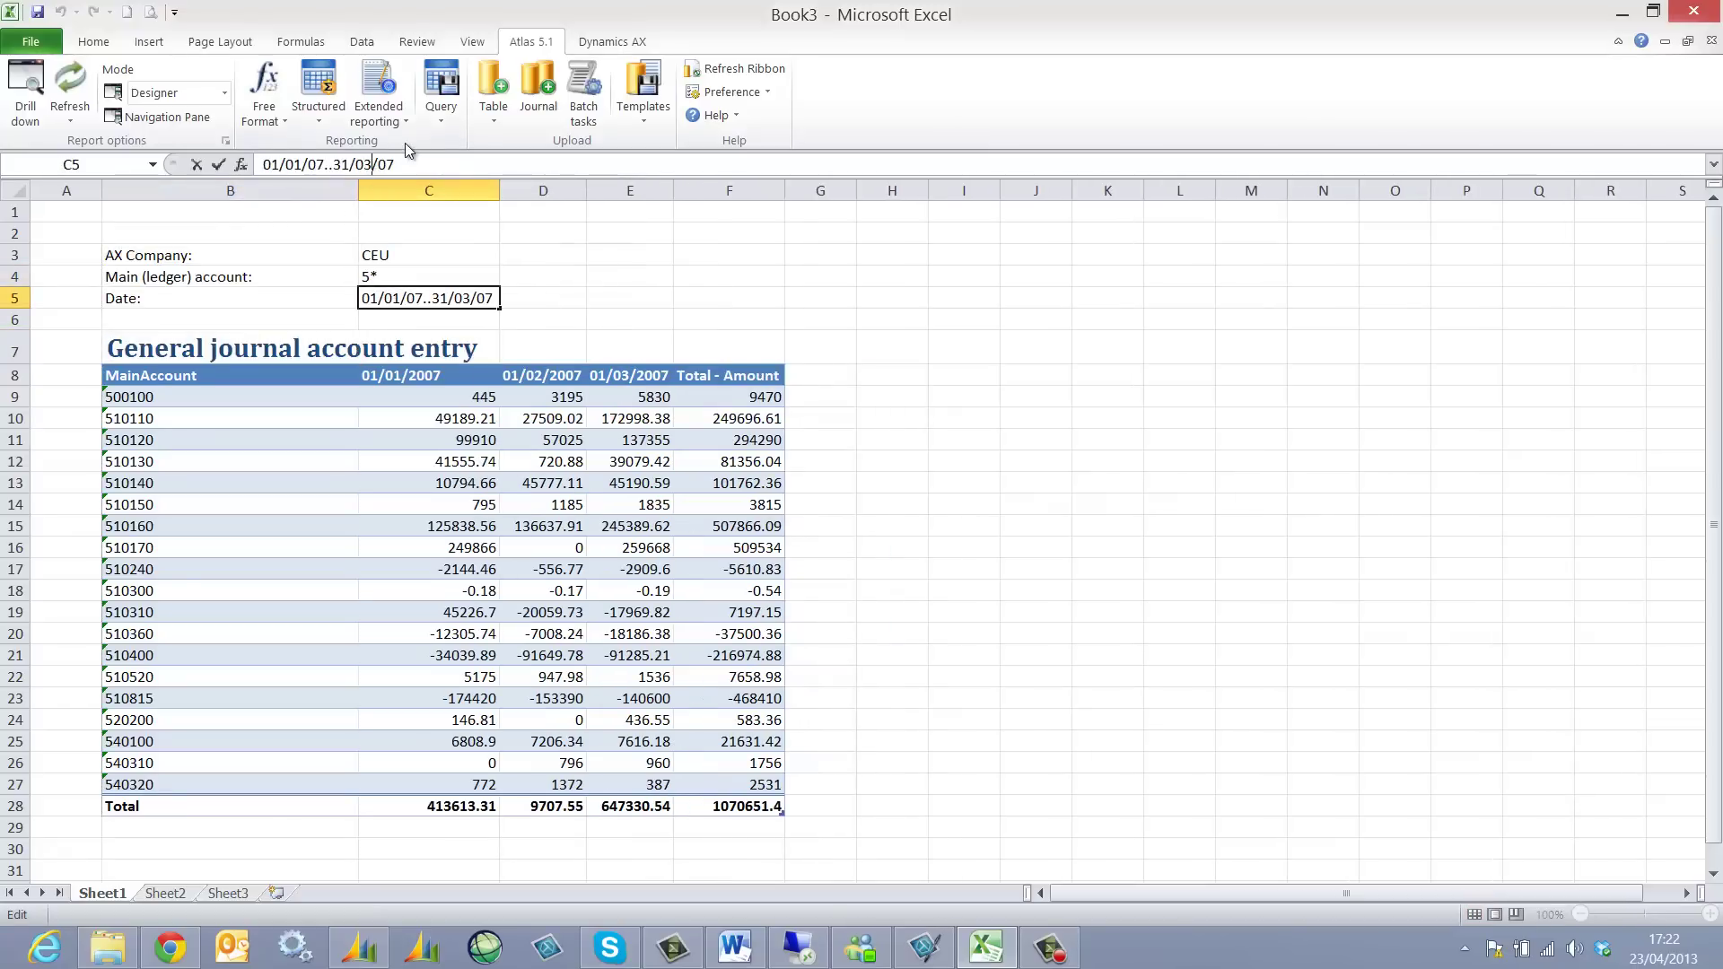
key(BackSpace)
key(BackSpace)
key(BackSpace)
text(12/)
key(Return)
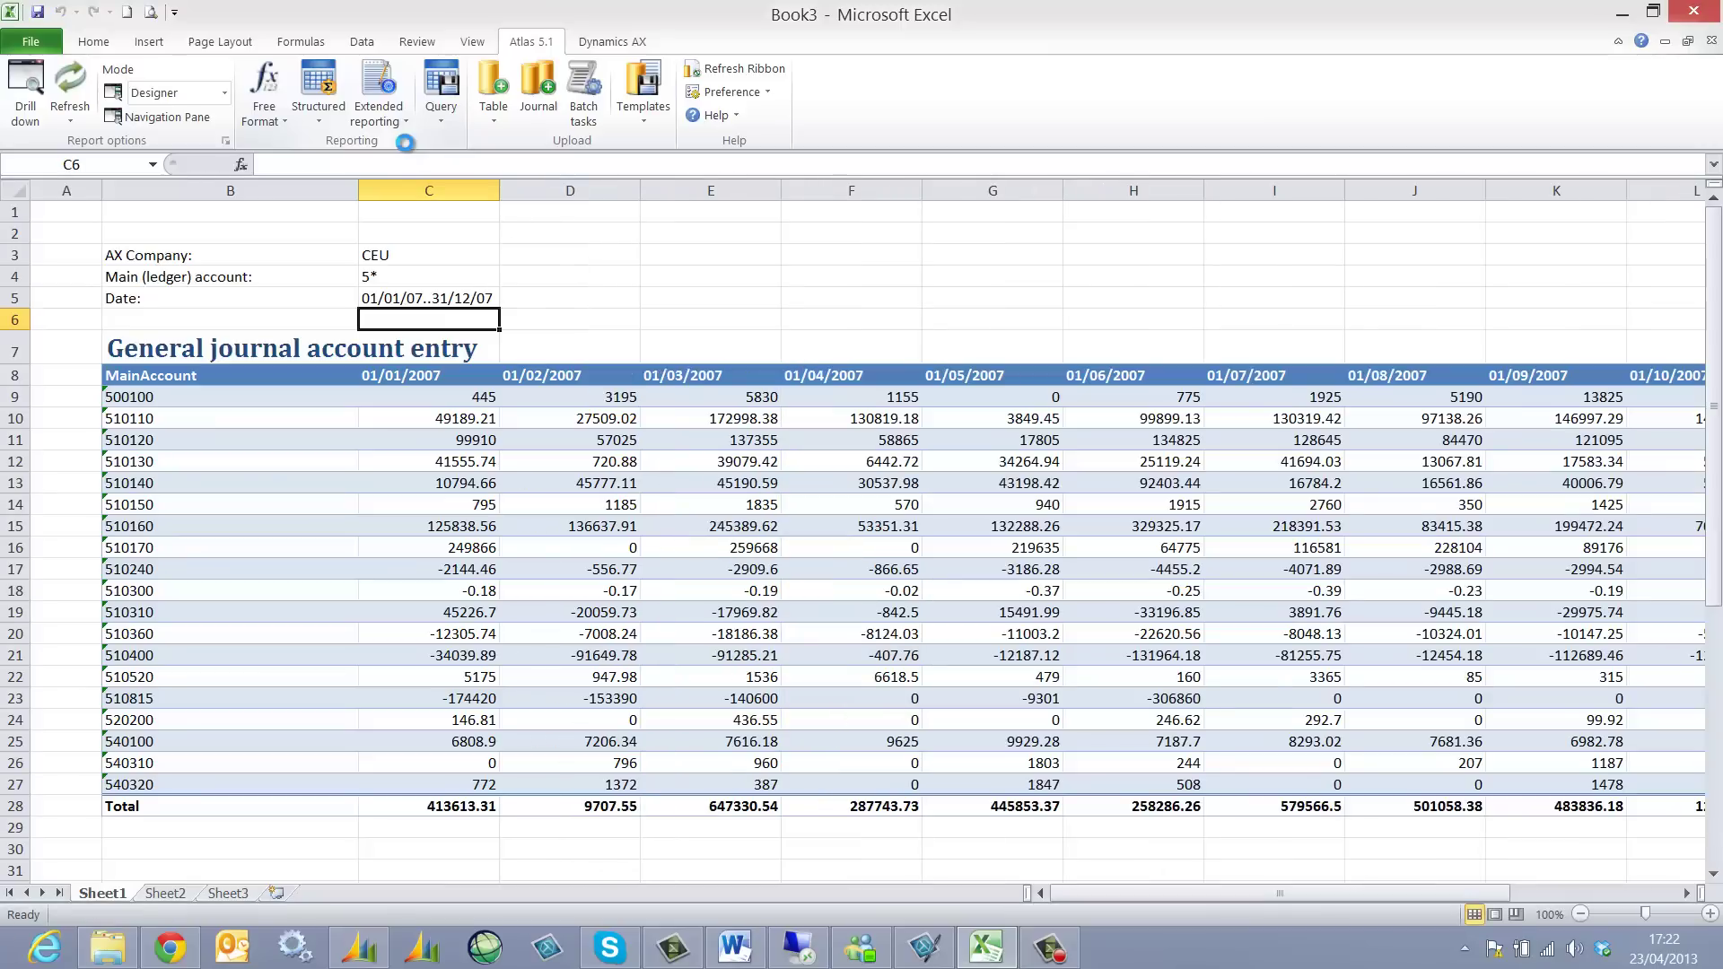
Set the main (ledger) account filter in cell C4 to 6*.
key(Up)
key(Up)
text(6*)
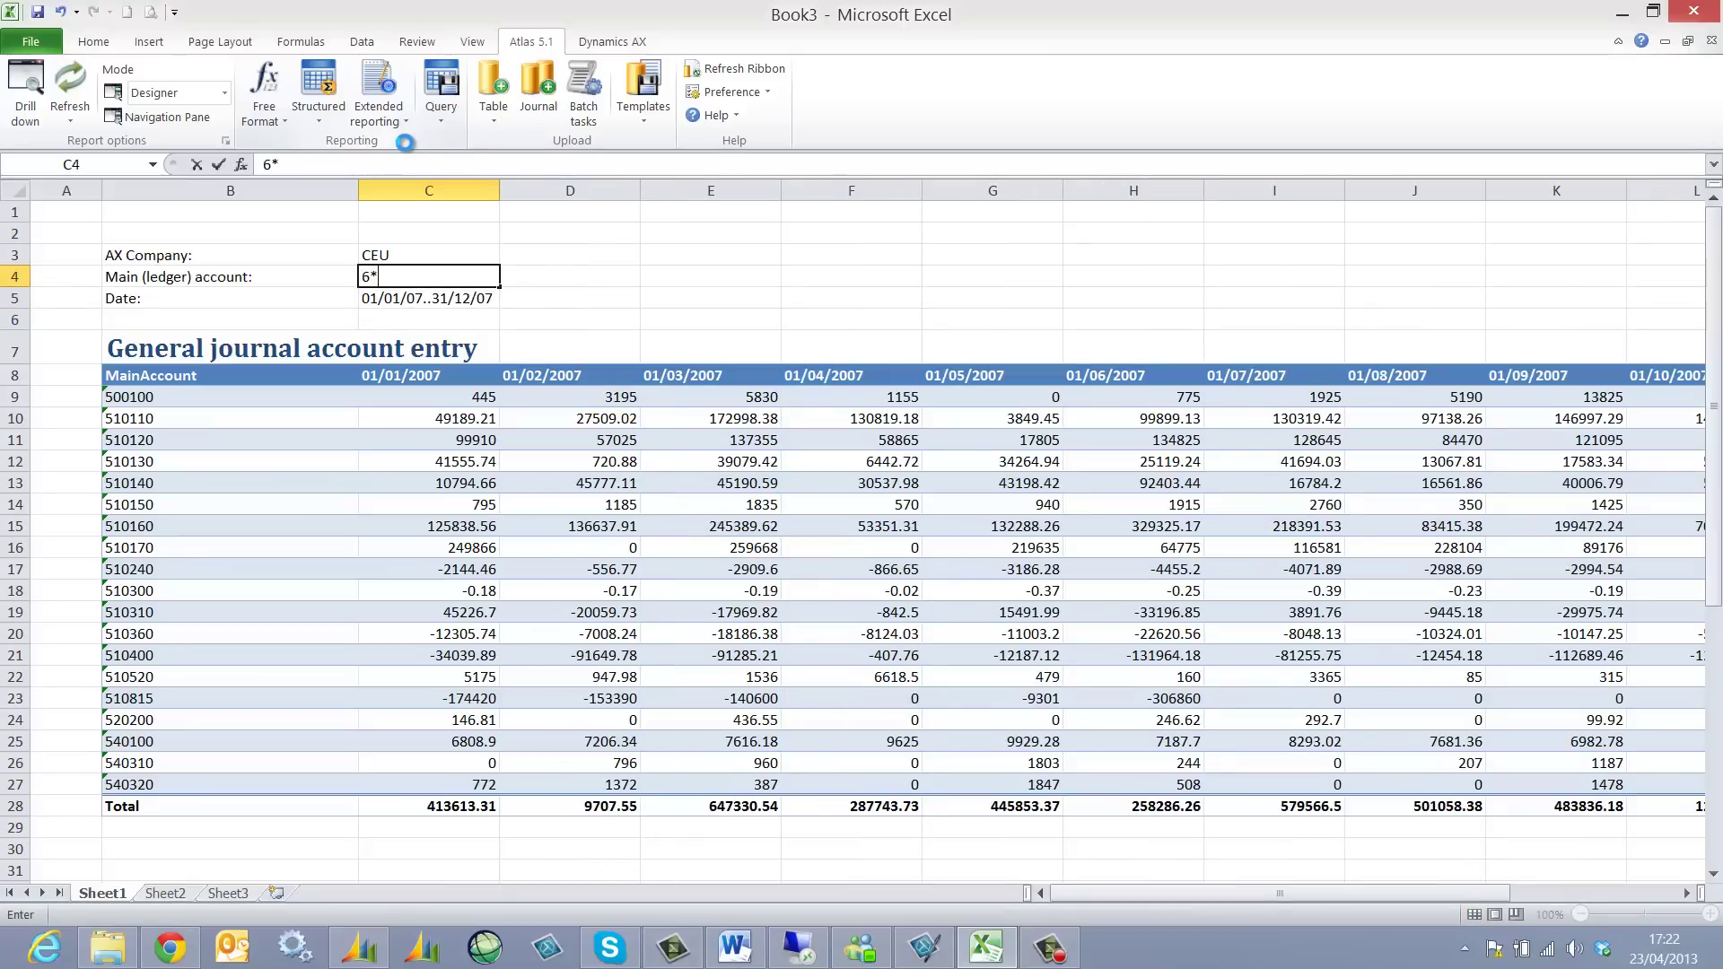
key(Return)
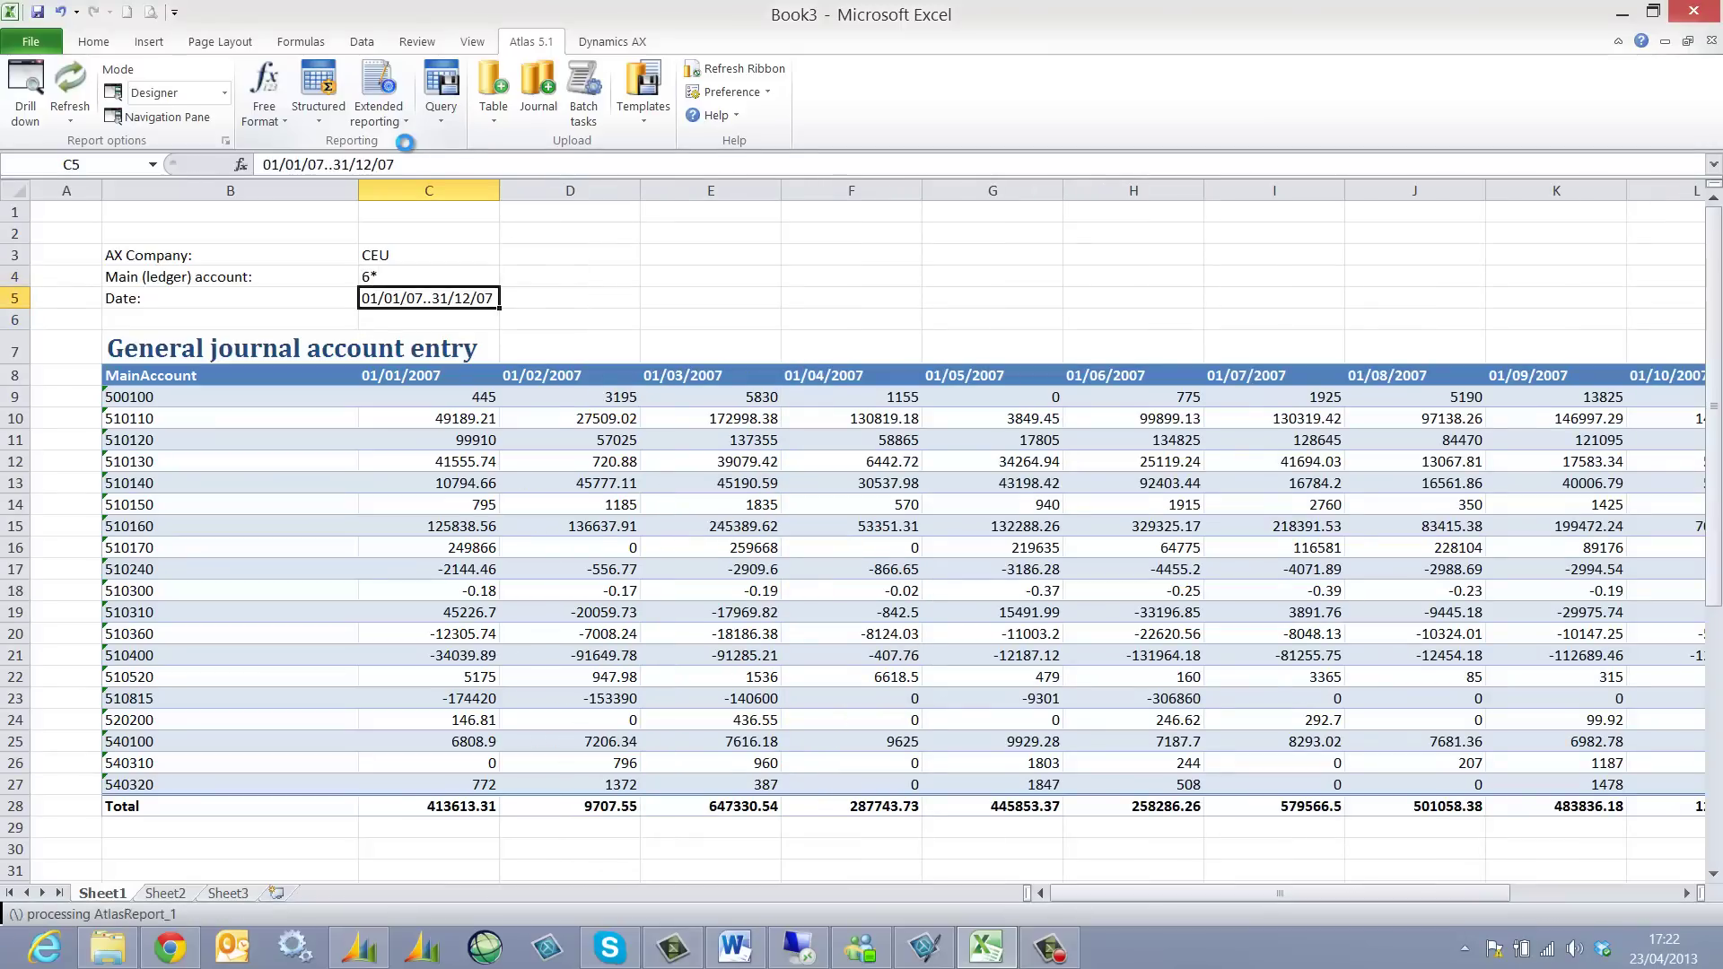
key(Up)
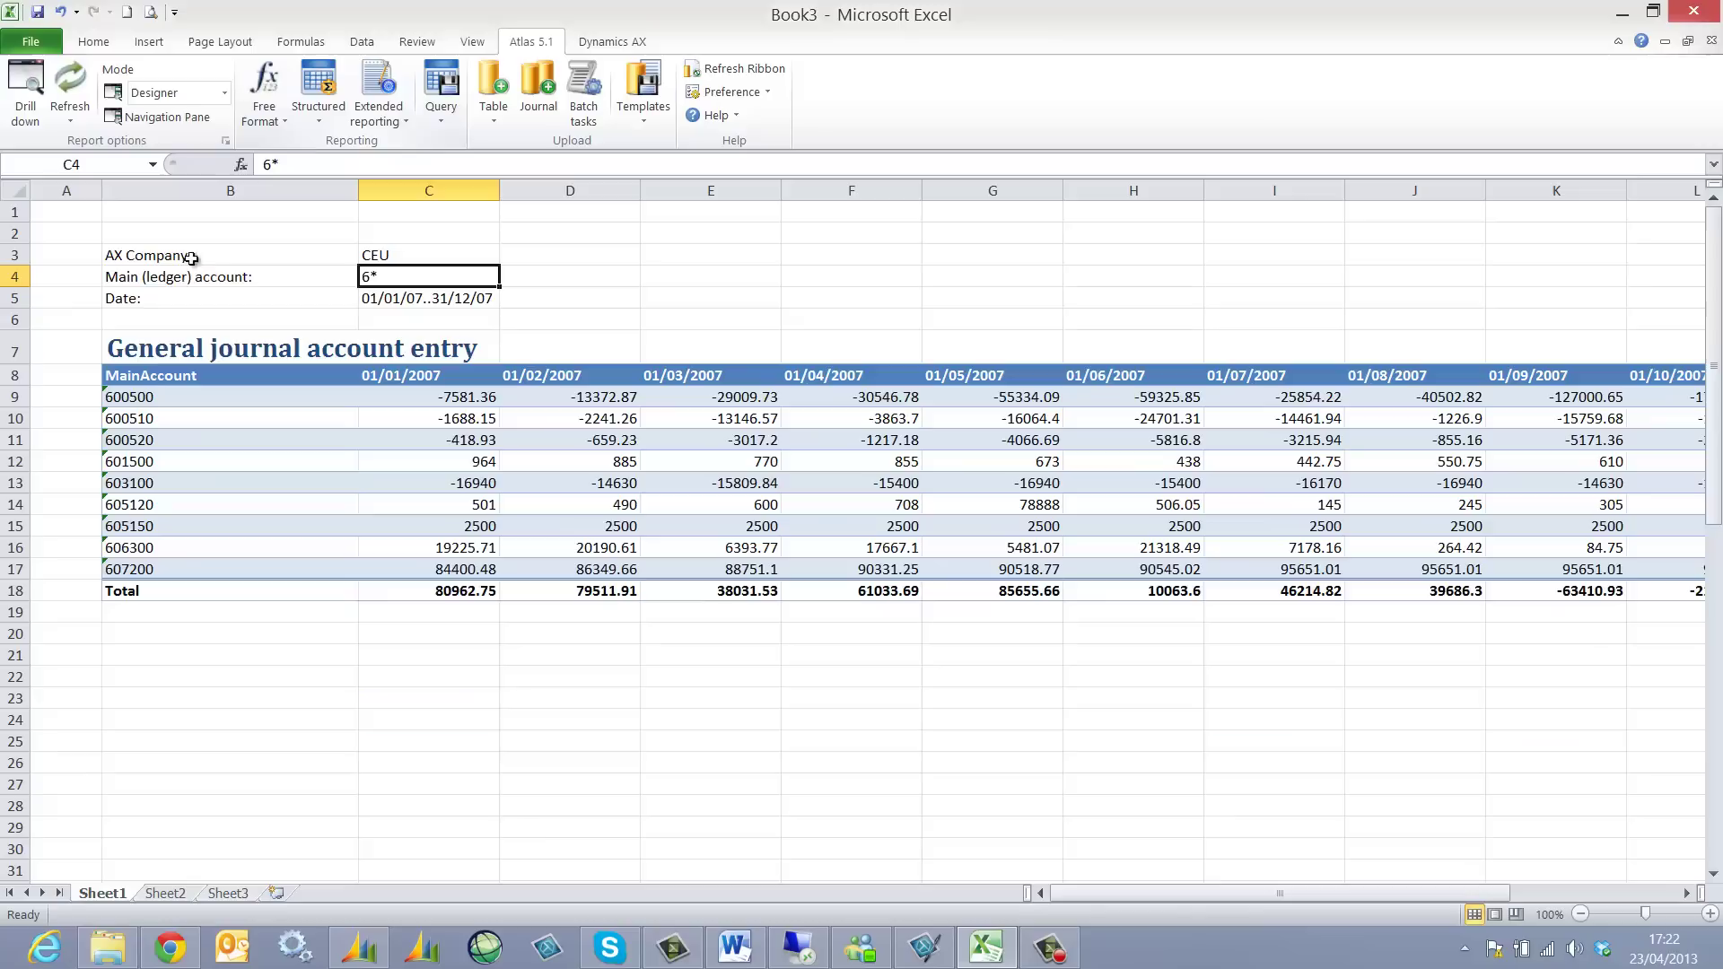
Reopen the matrix report's design and group its Date (Reference) column basis by Quarter.
click(316, 461)
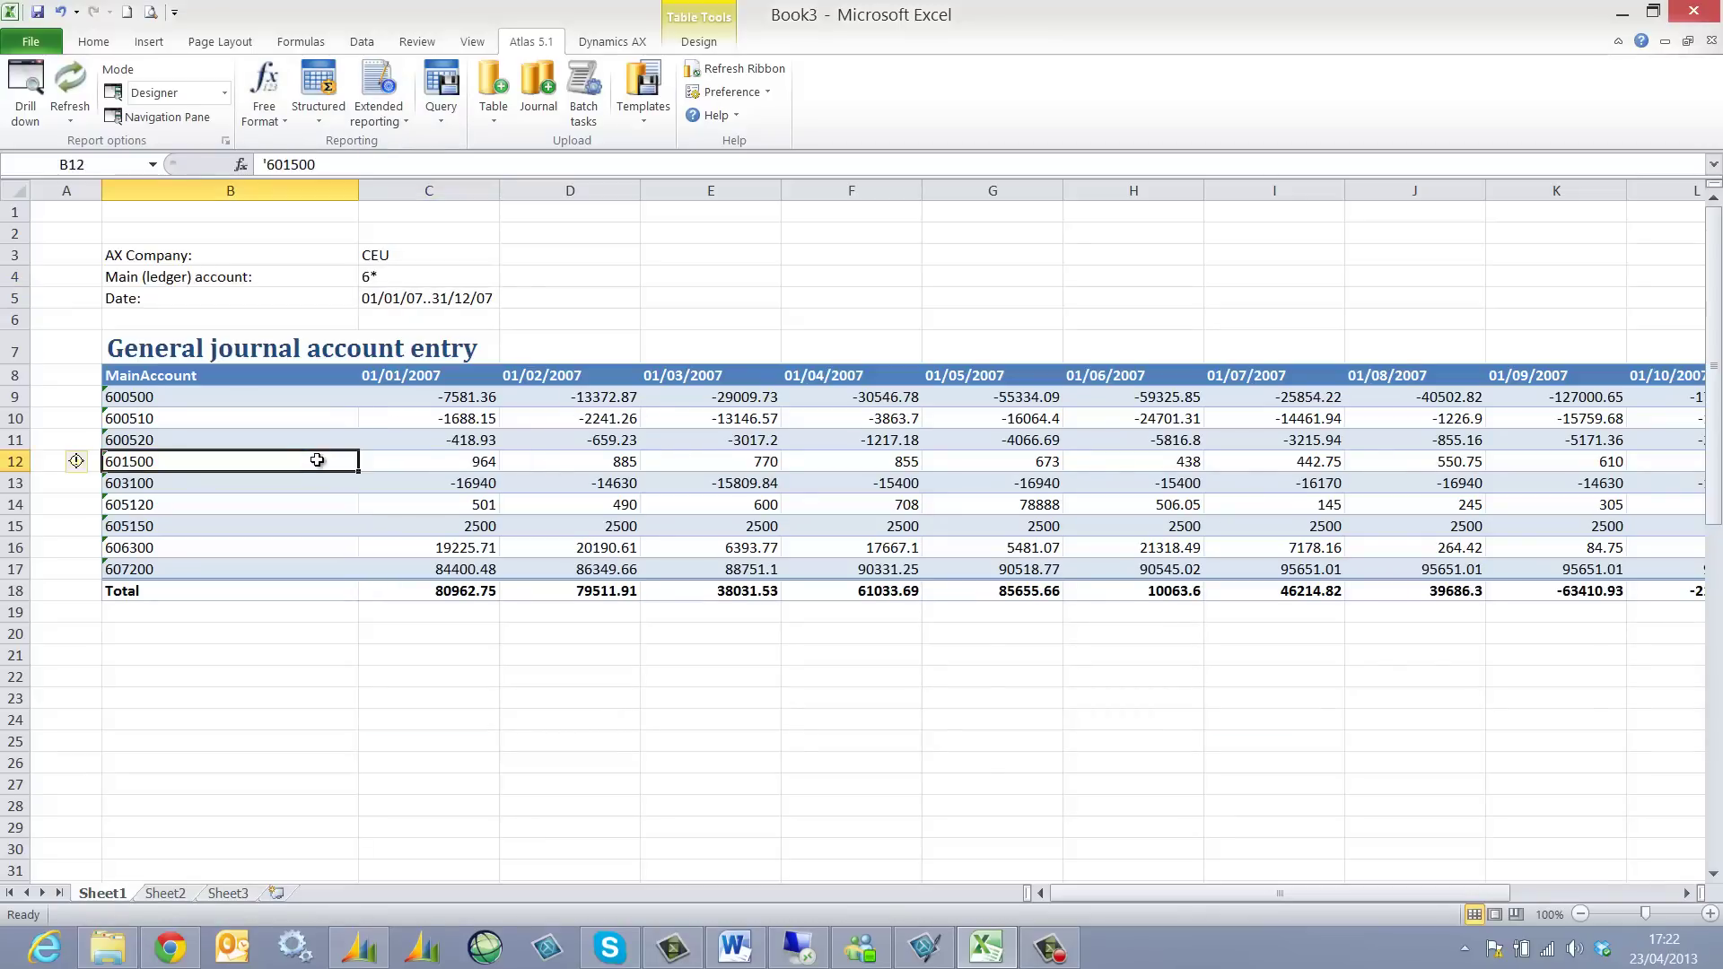
click(224, 141)
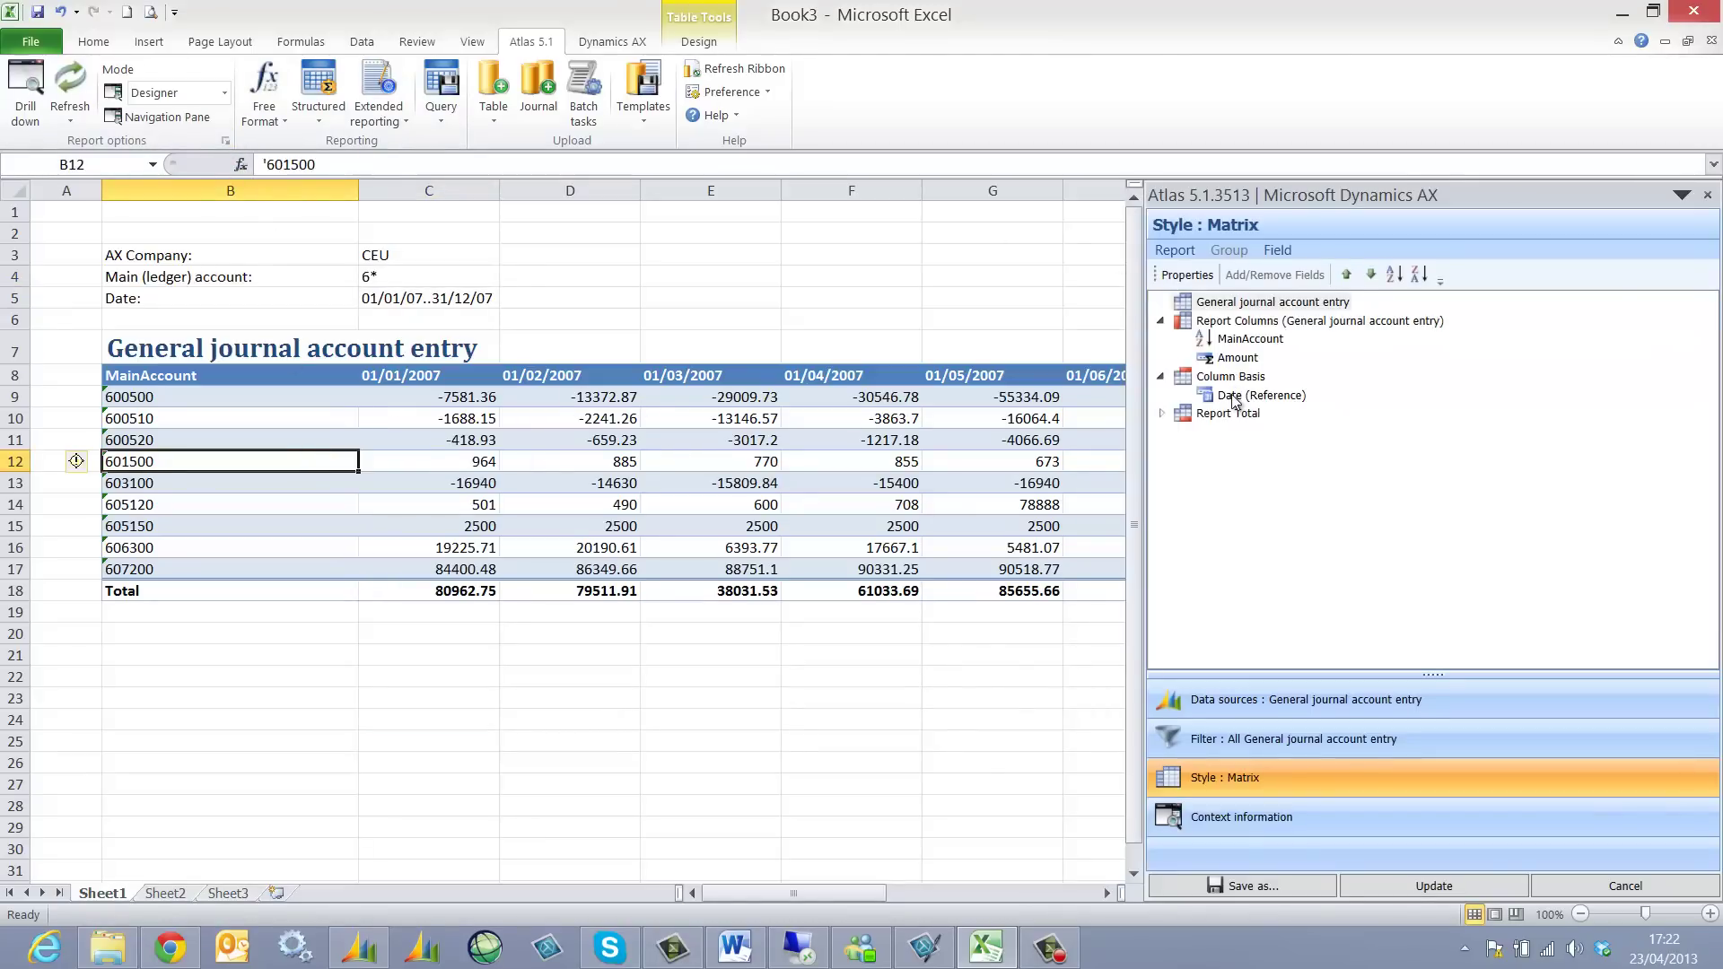
click(1236, 397)
click(1187, 278)
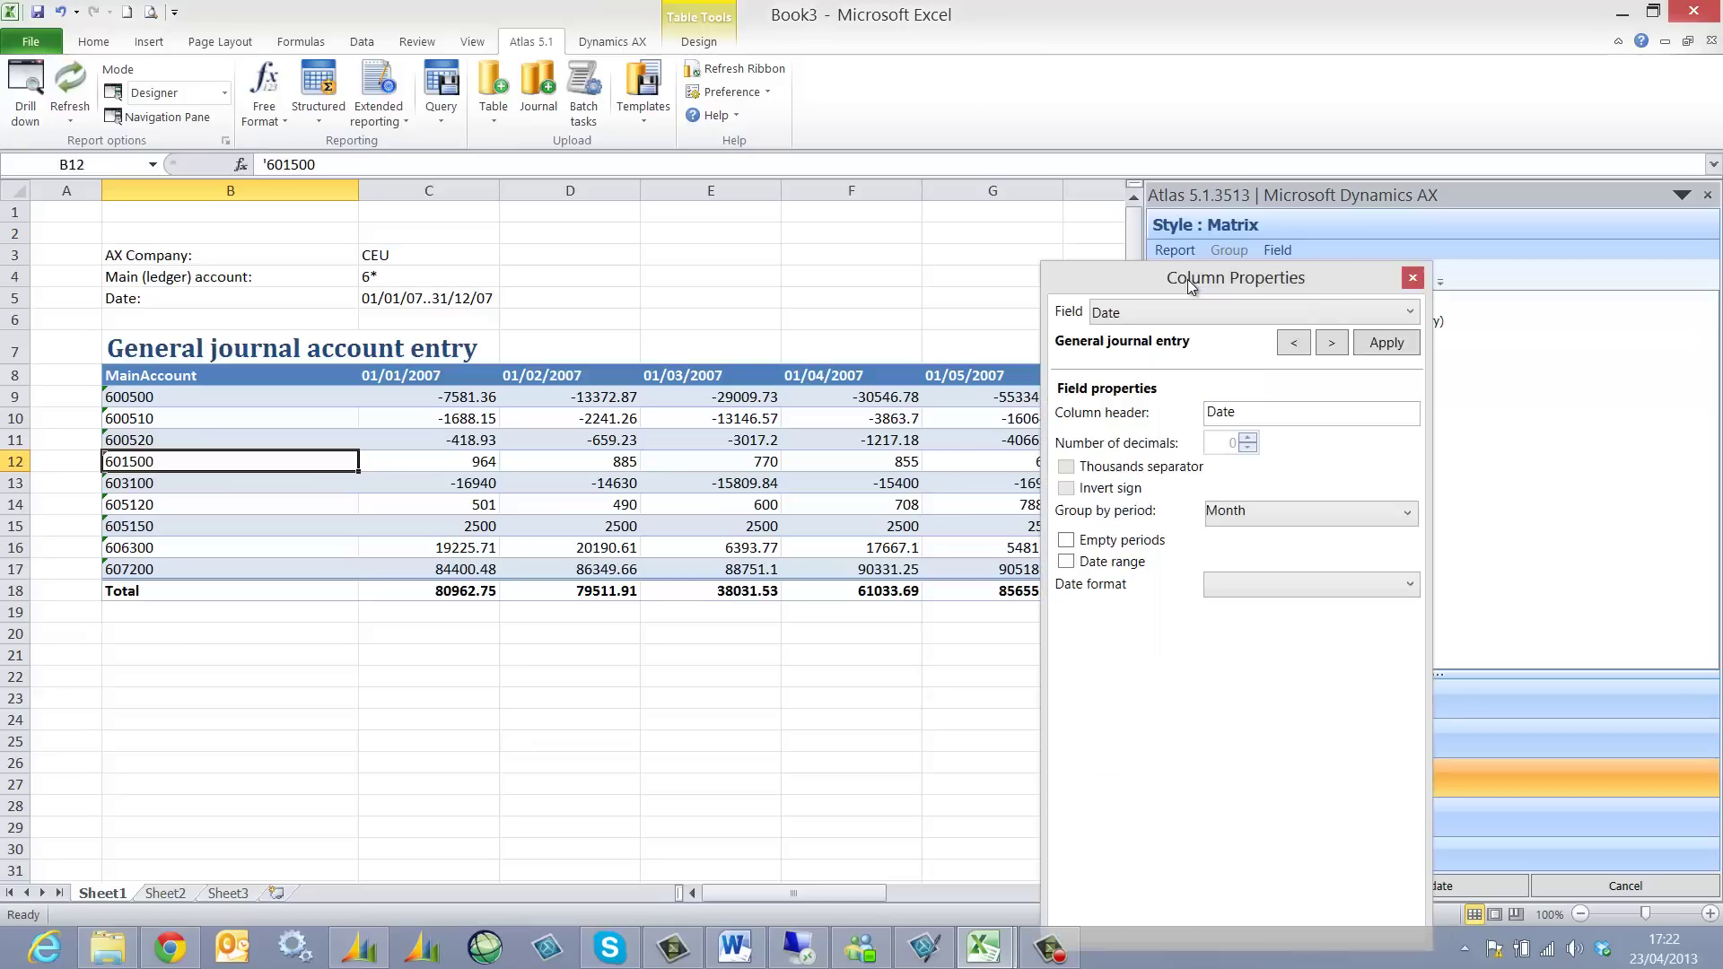
drag(1126, 273, 825, 210)
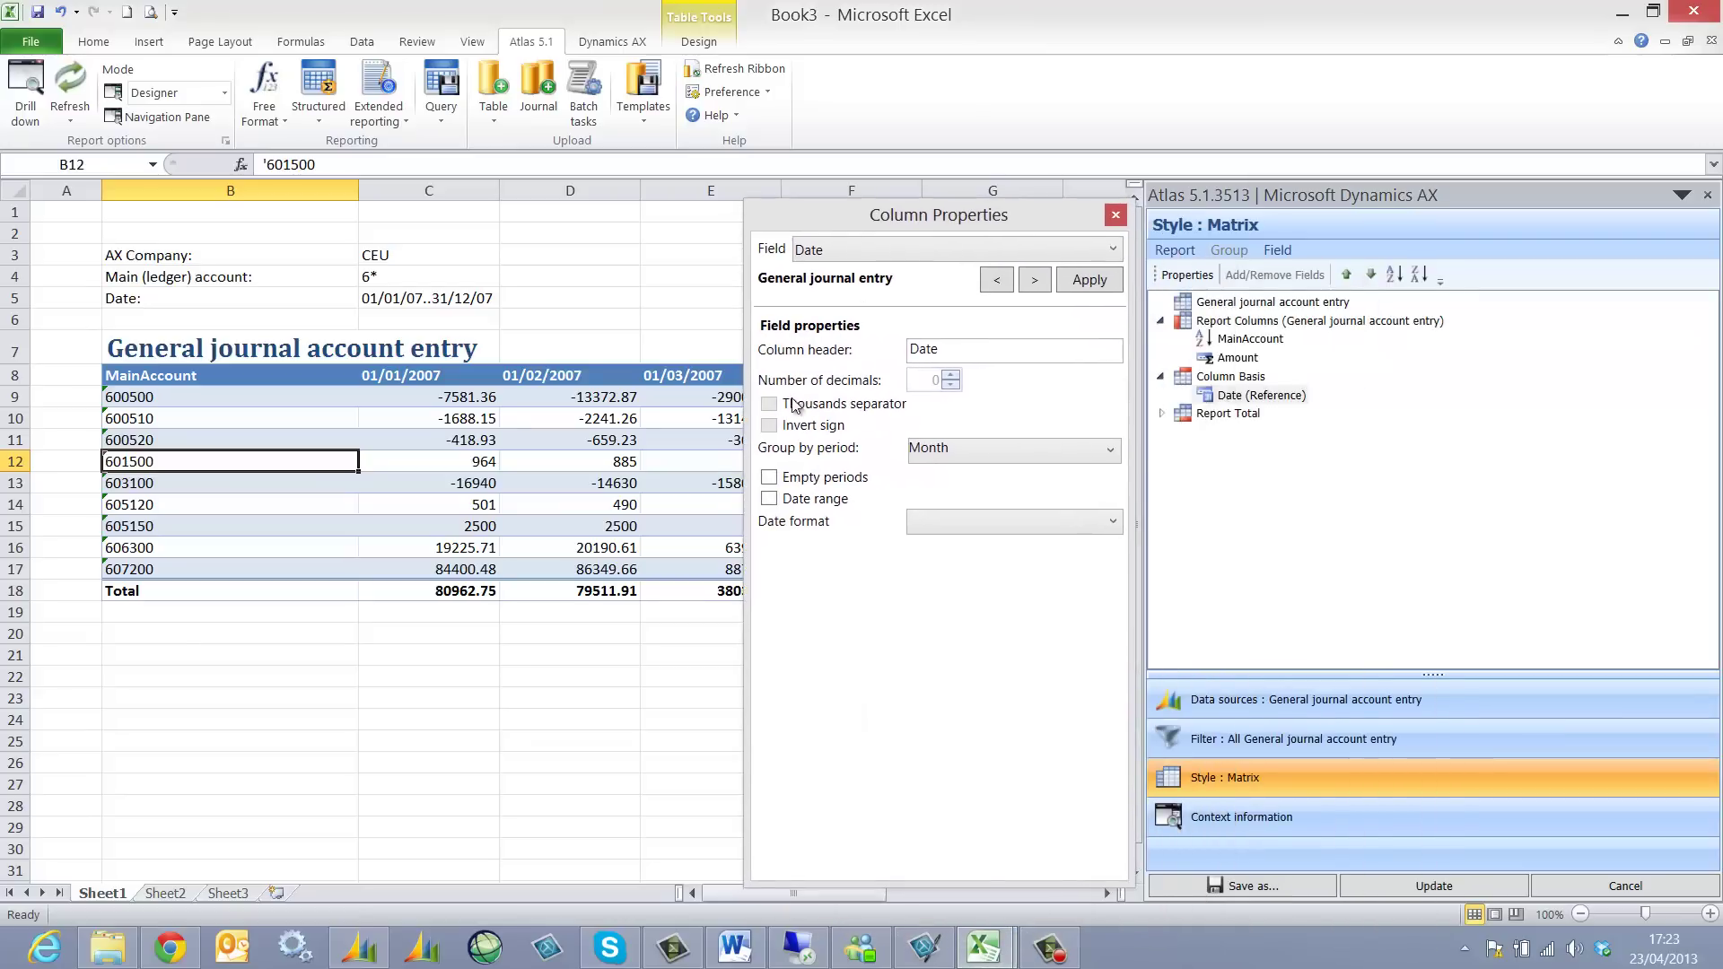
click(1114, 451)
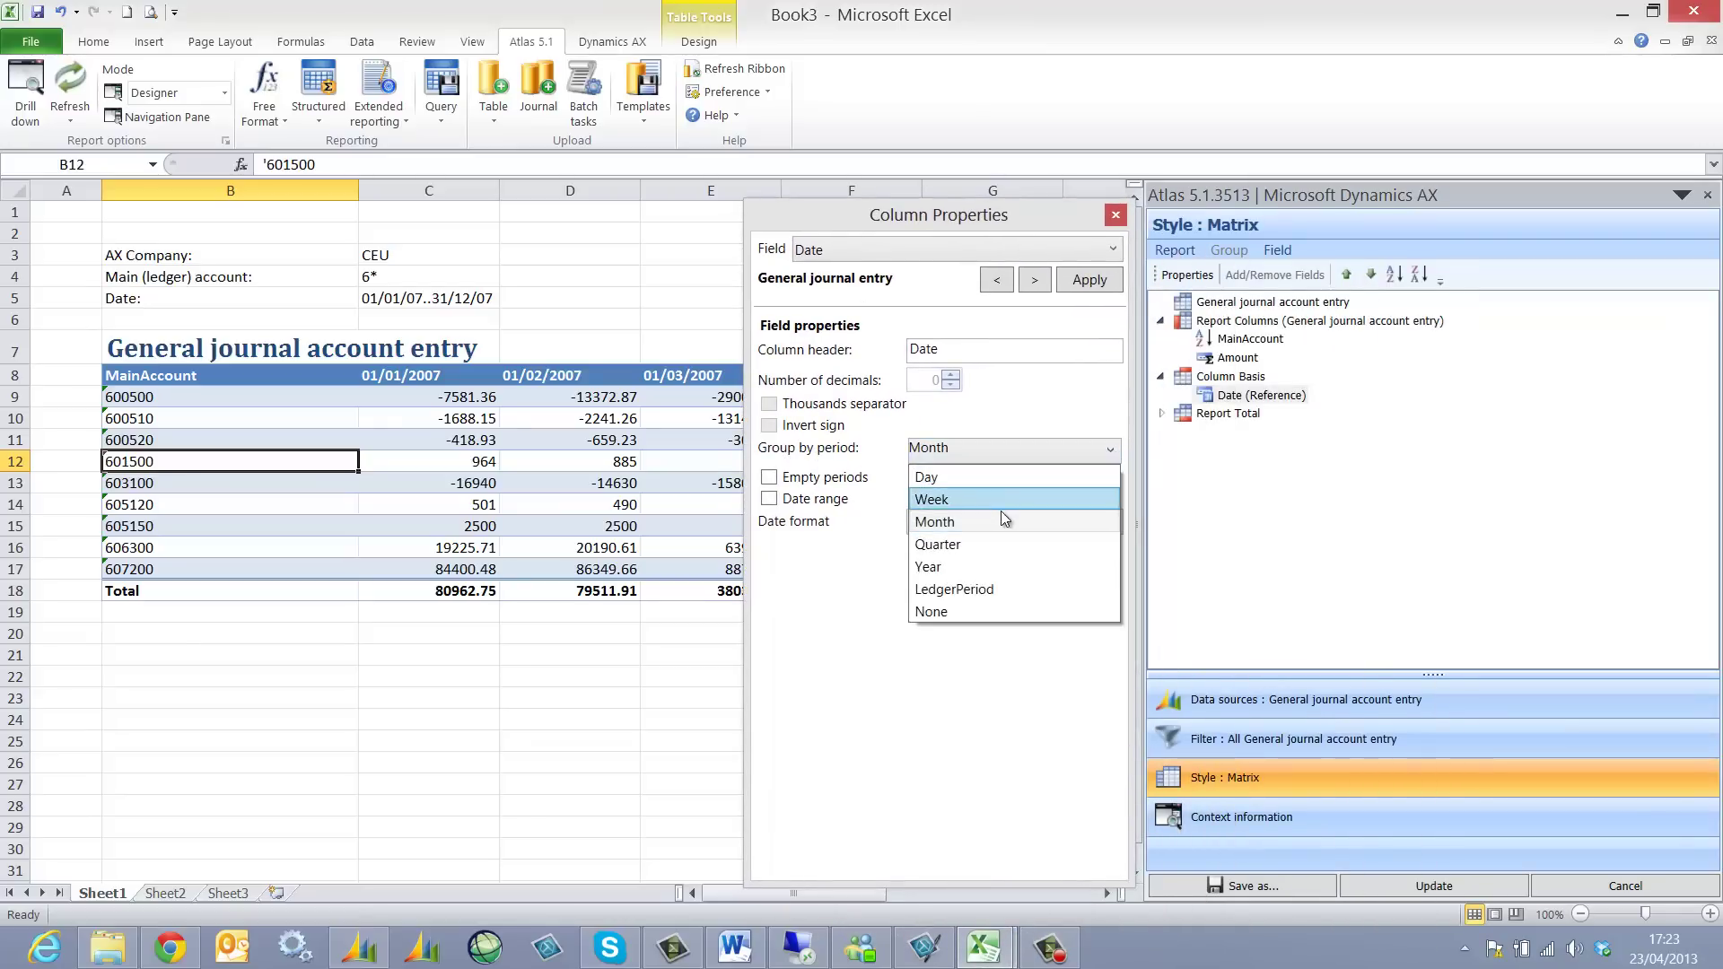
click(952, 545)
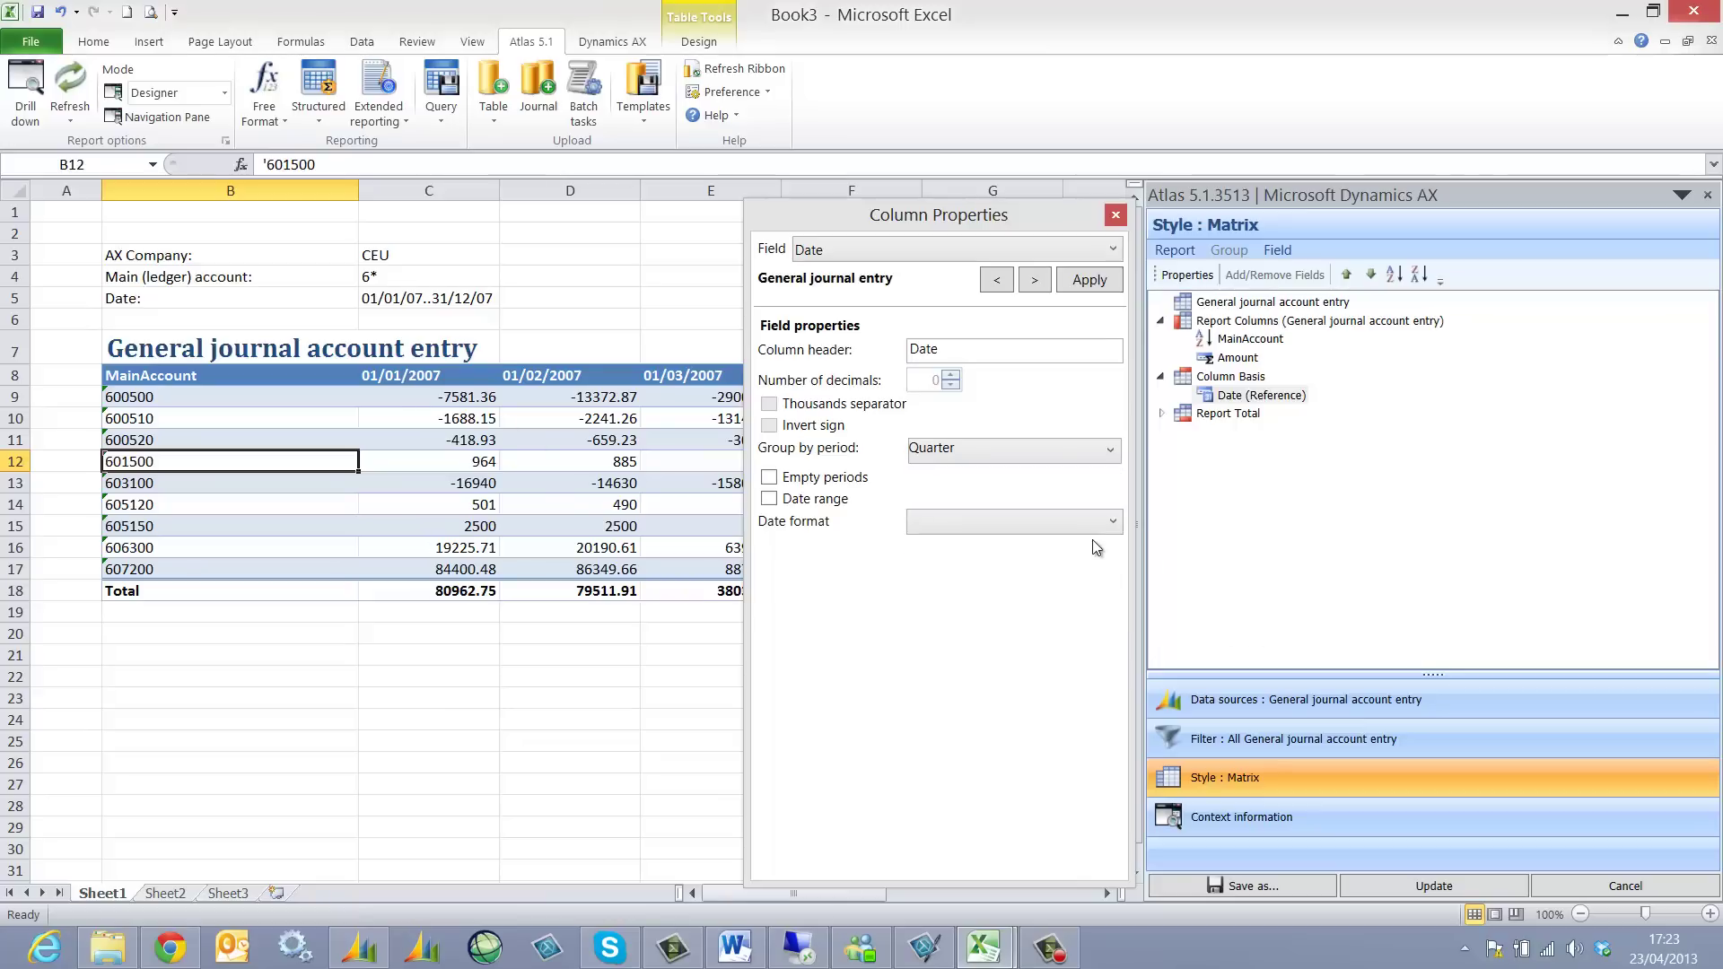
Apply the December 2013 date format to the Date column basis, then update the report and close the Atlas pane.
click(1115, 523)
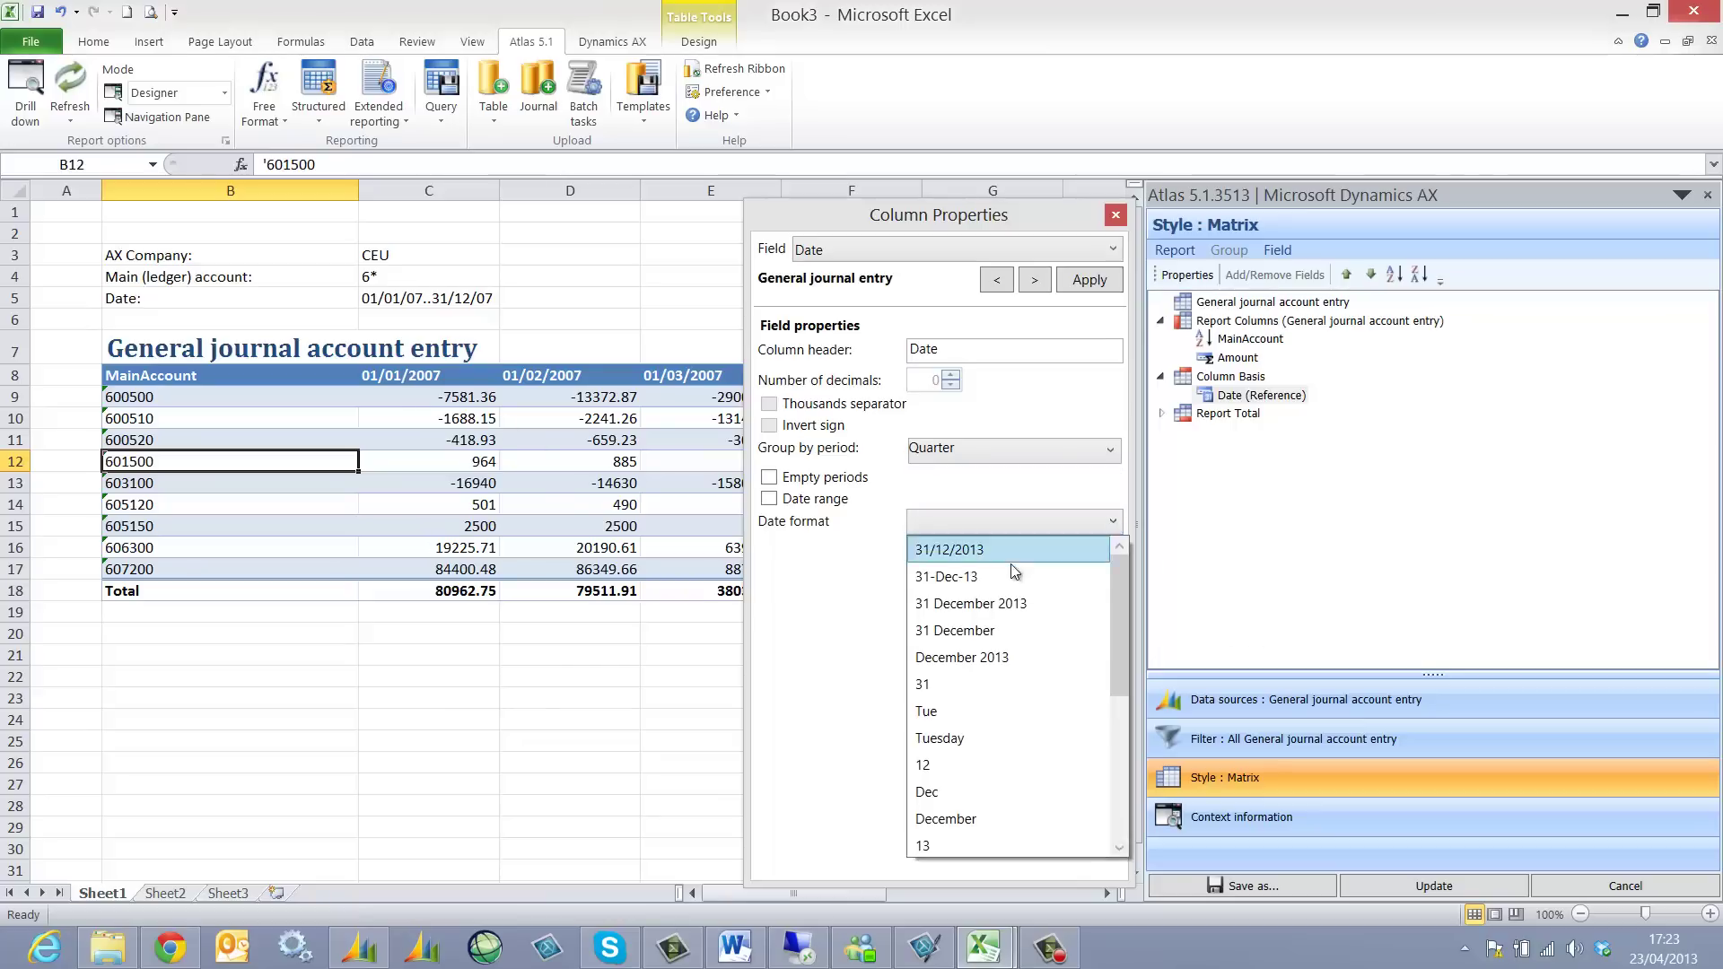
click(989, 660)
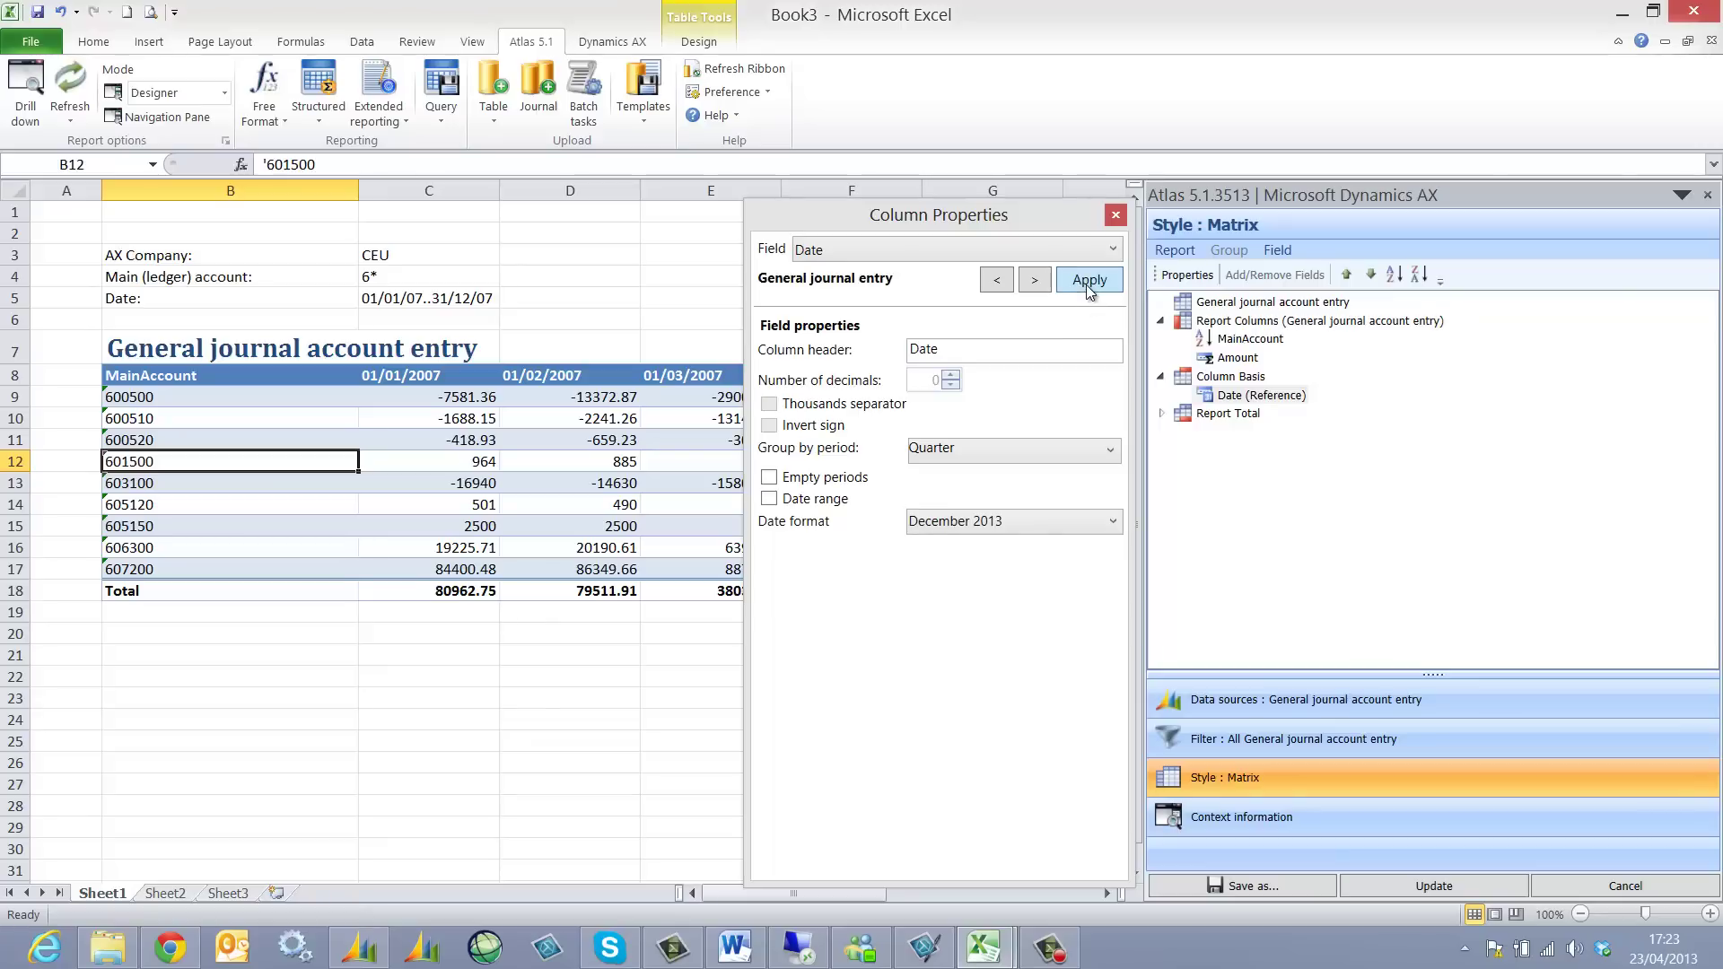
click(1115, 216)
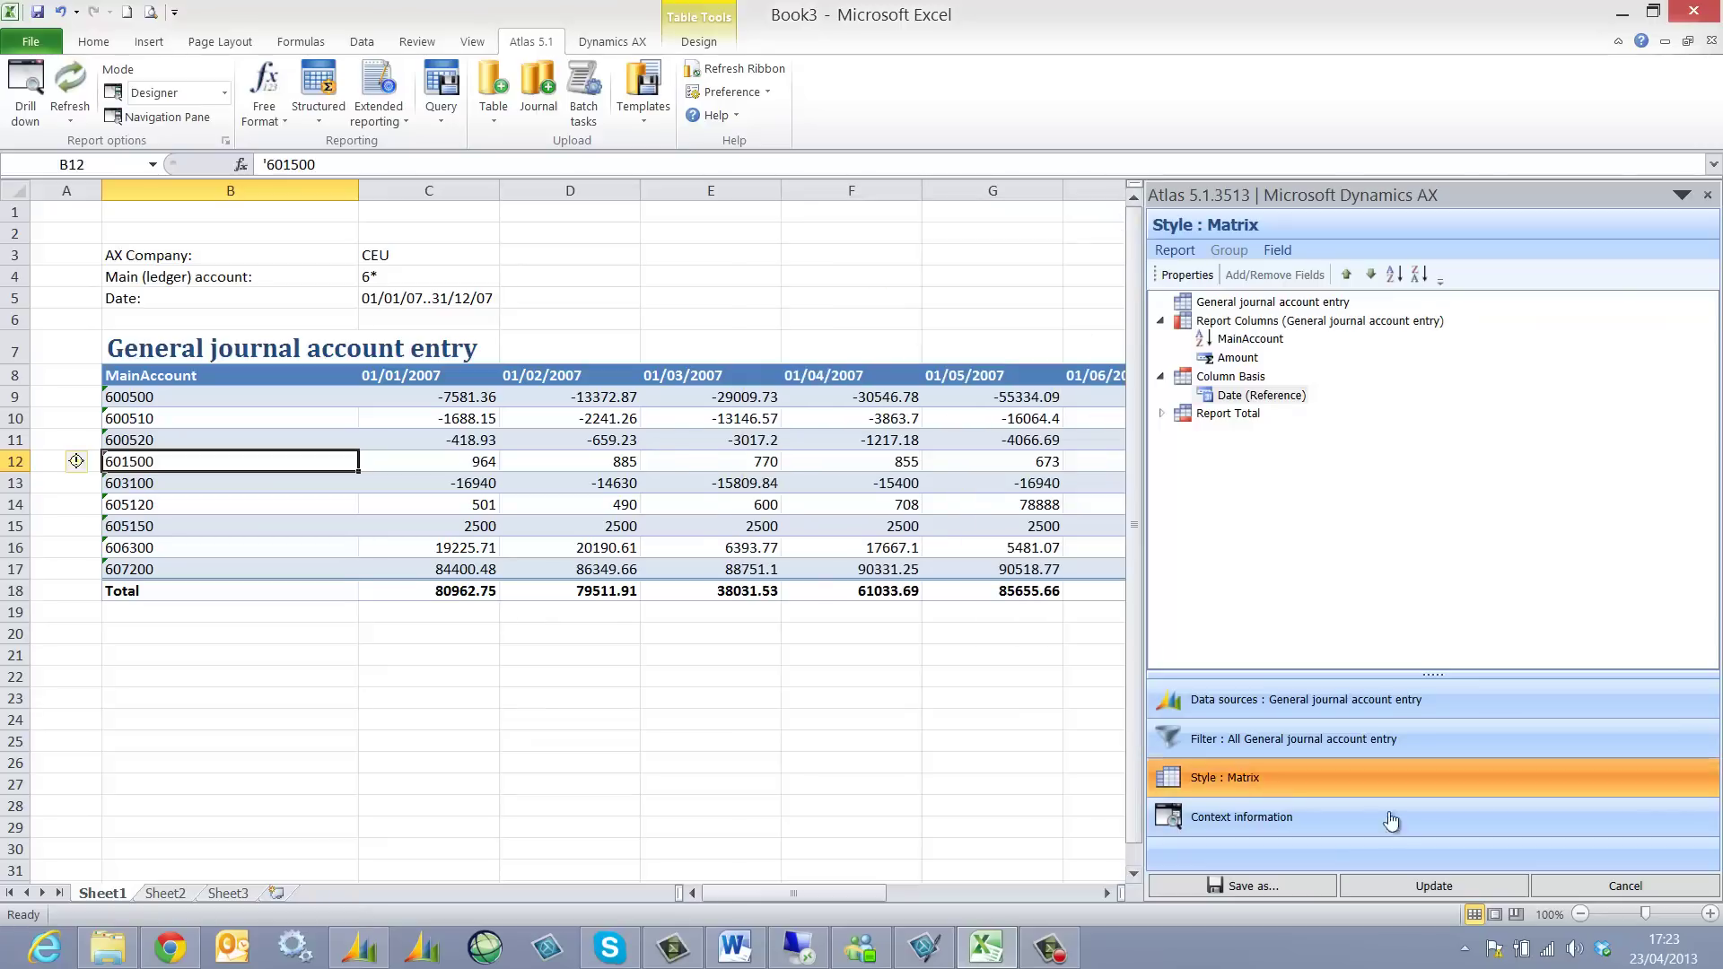
click(1432, 887)
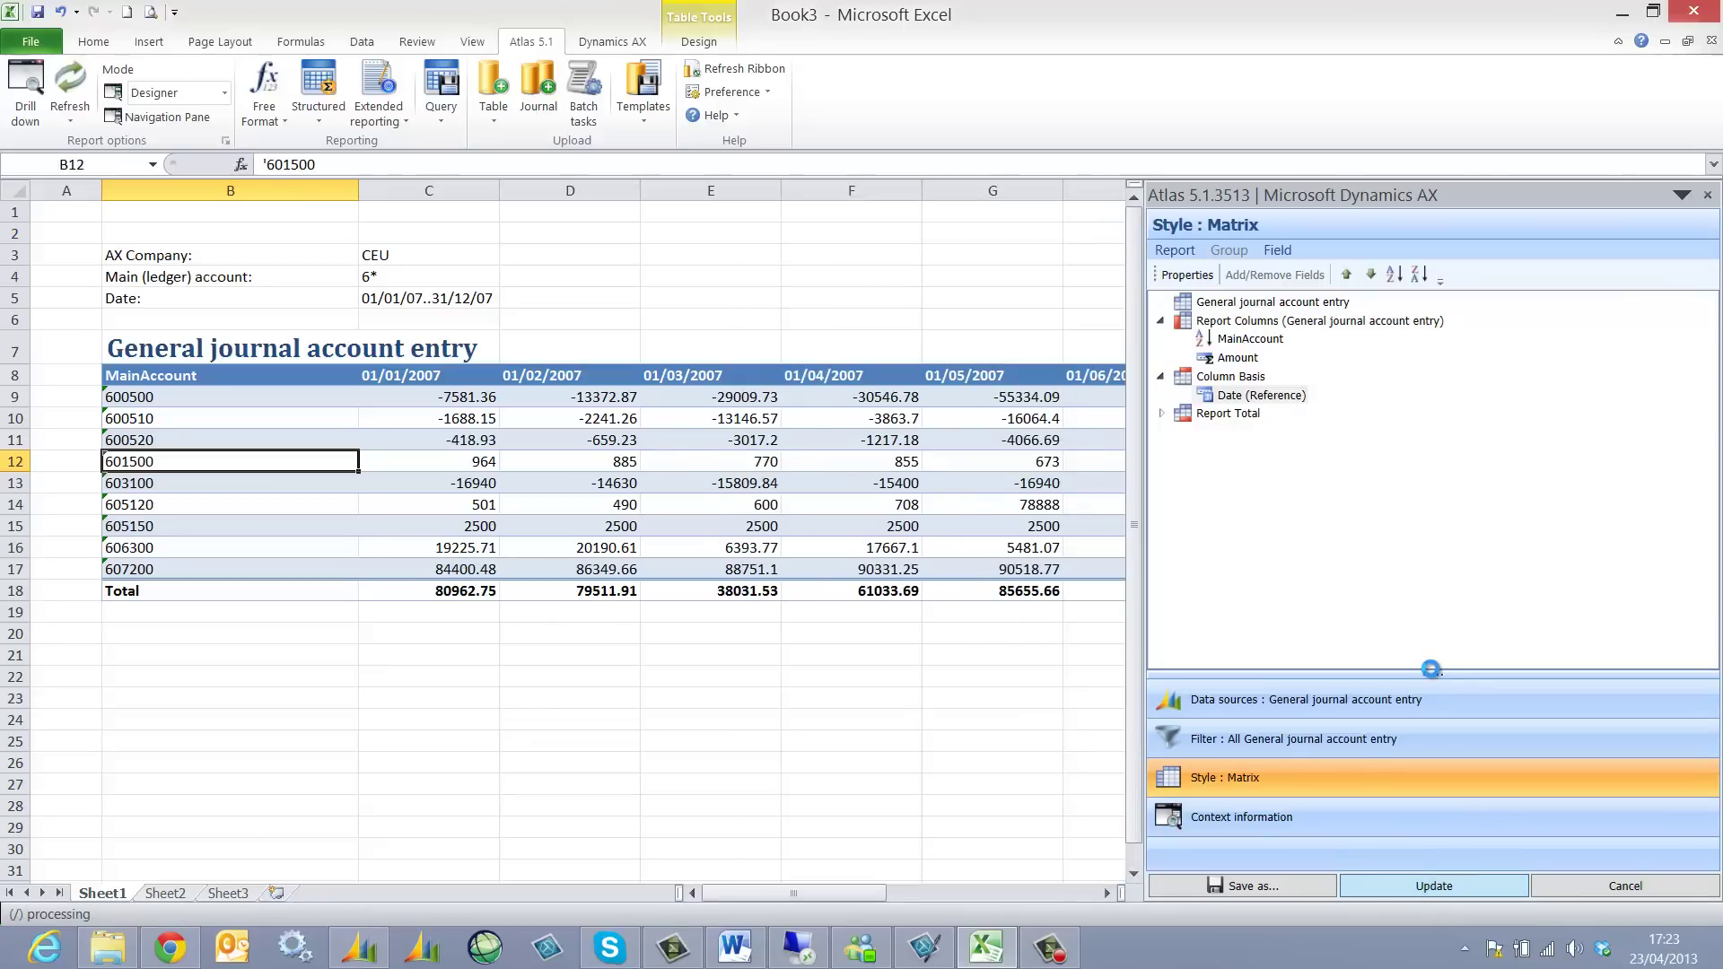
click(1708, 196)
Check the quarterly columns for account 600500 and extend the date filter in cell C5 to 01/01/07..31/12/08.
click(471, 402)
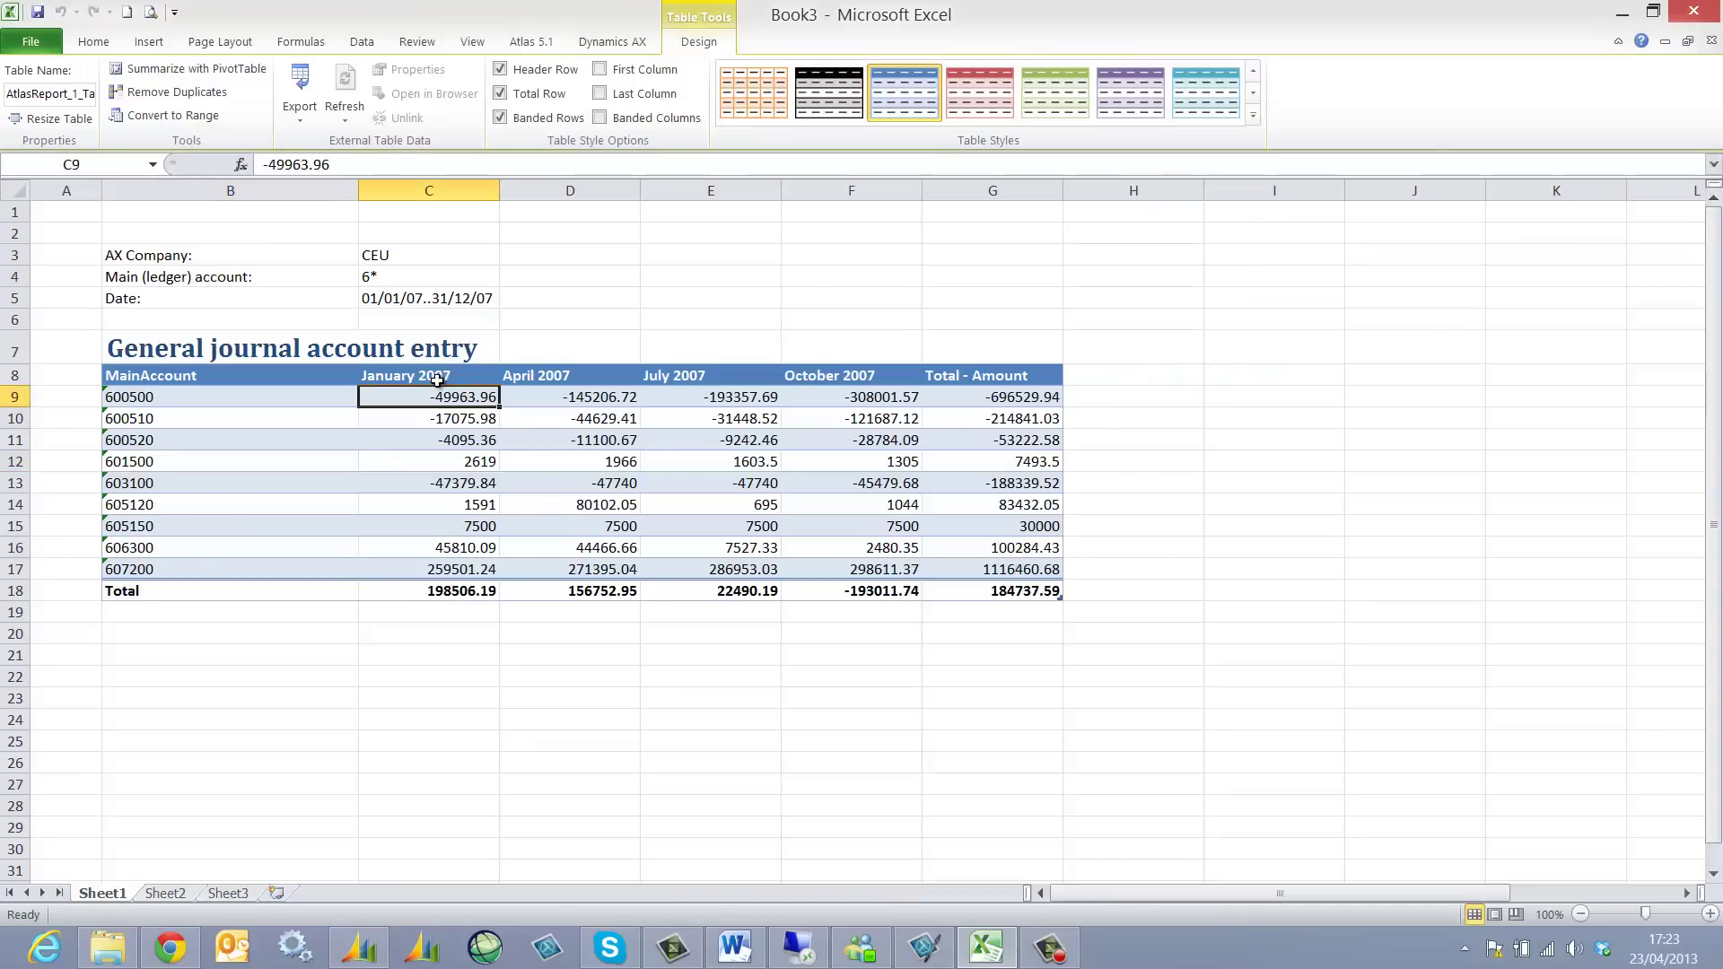
click(583, 397)
click(672, 400)
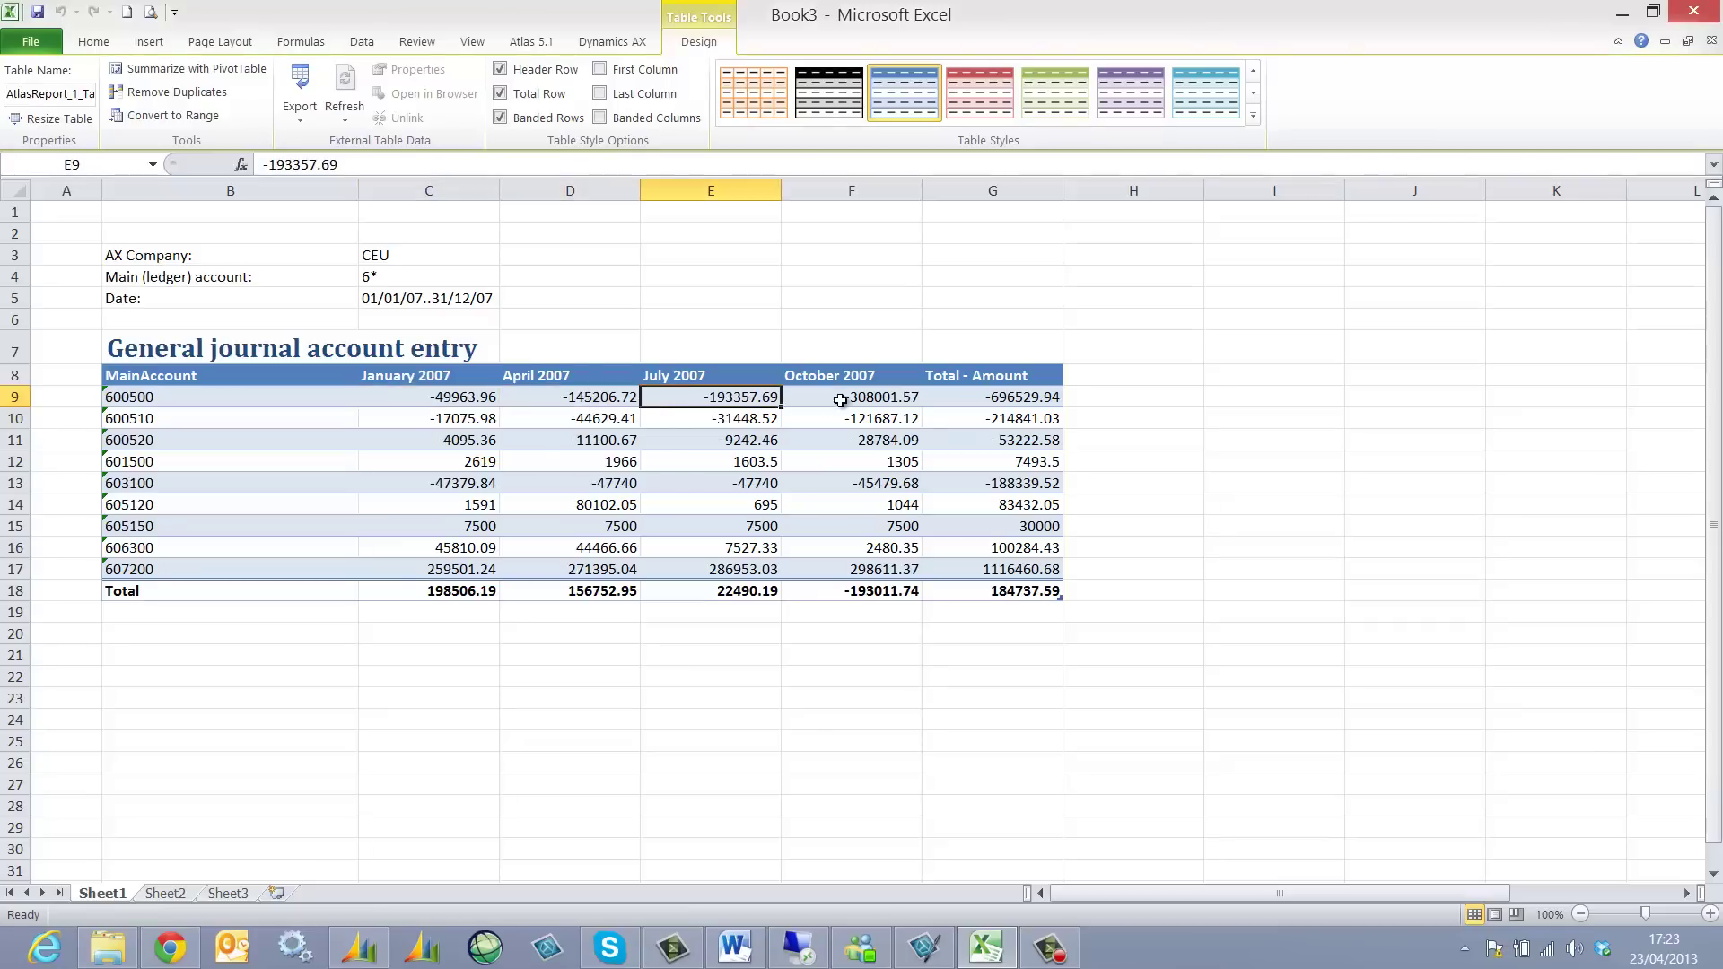
click(841, 401)
click(416, 300)
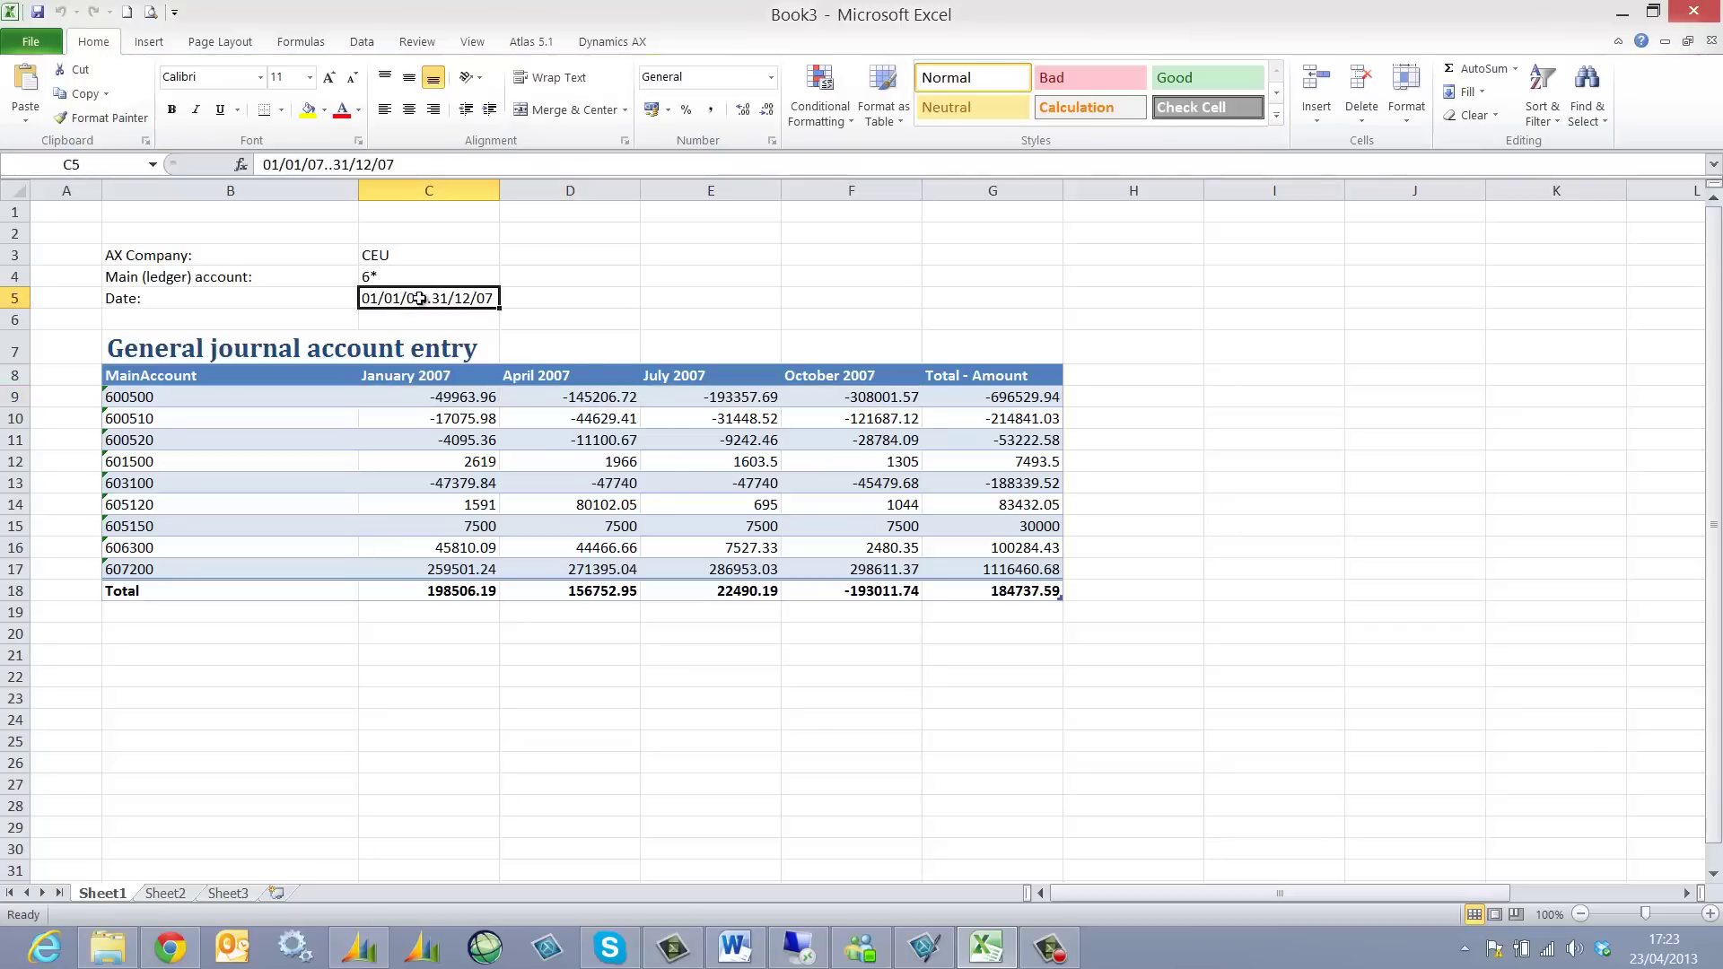
click(423, 169)
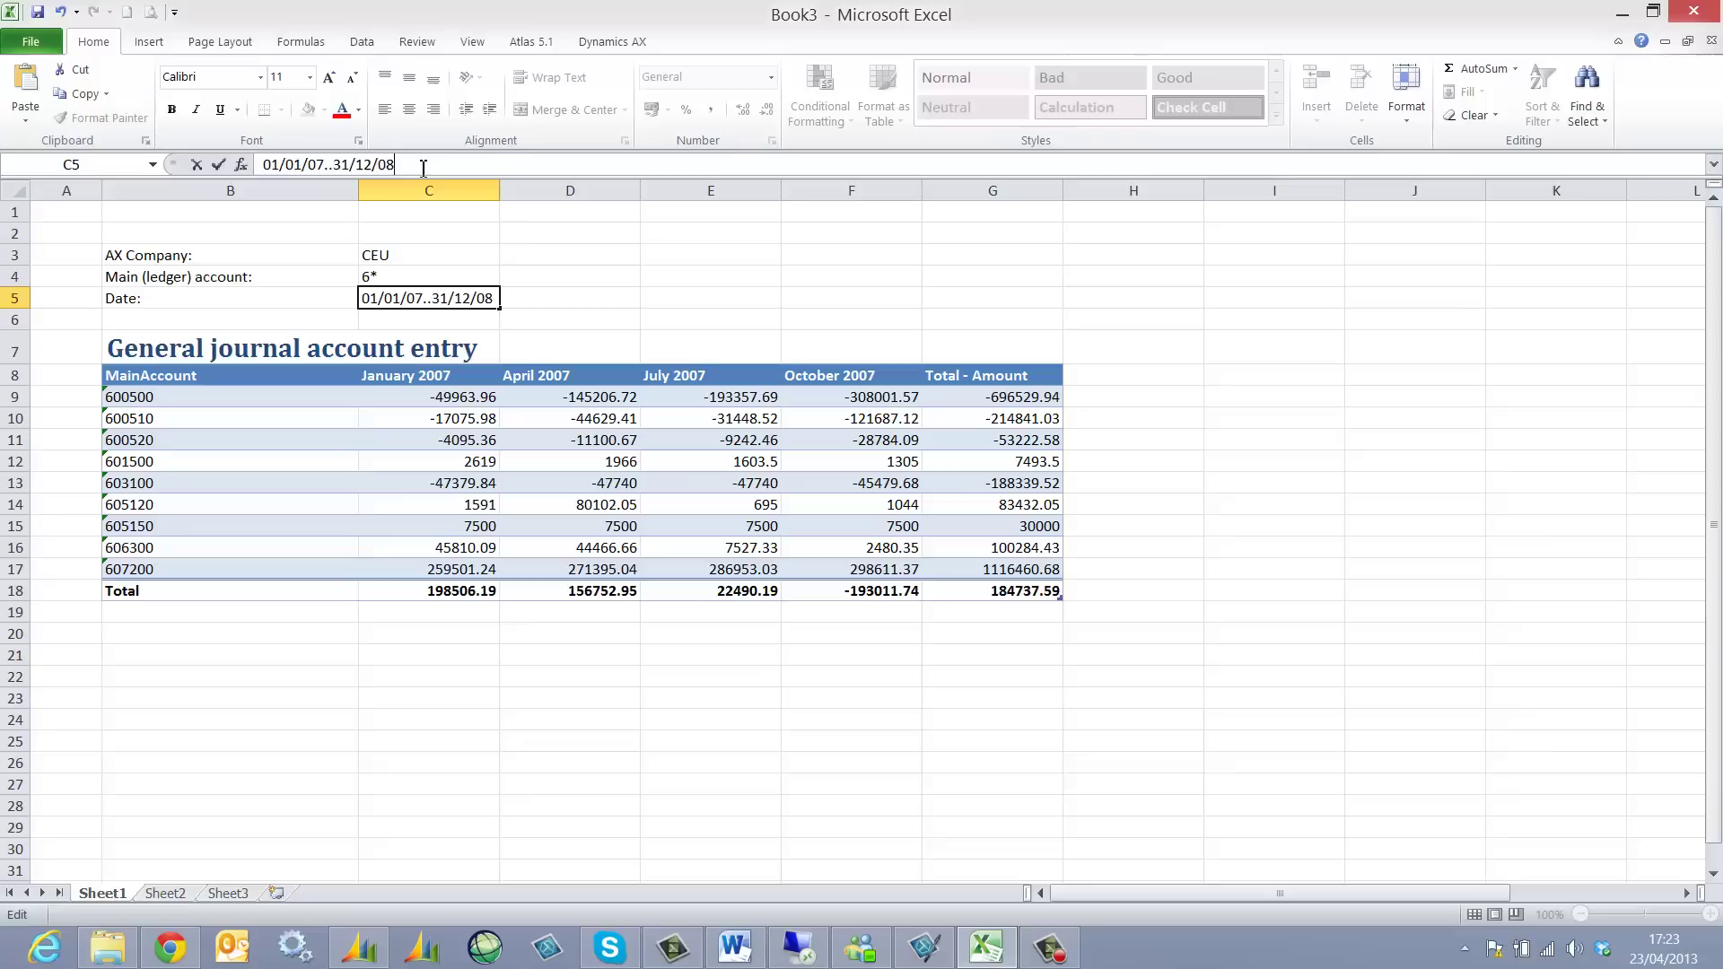
key(Return)
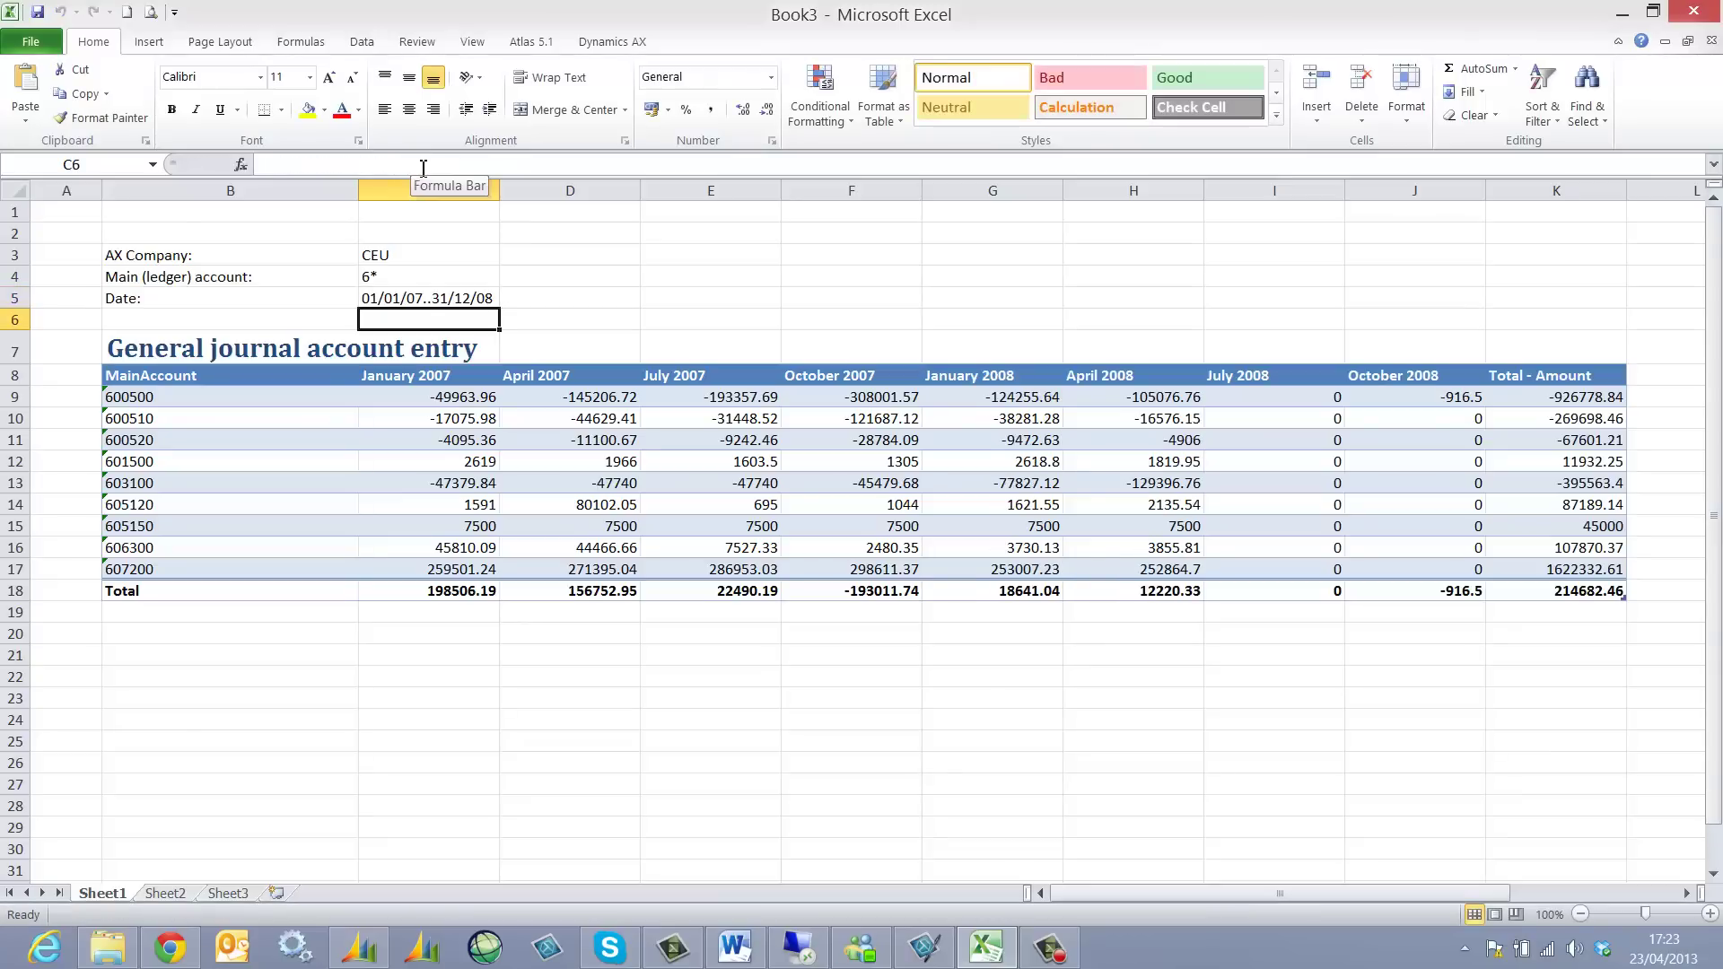
Set the main (ledger) account filter in cell C4 to 5*.
click(394, 278)
click(271, 164)
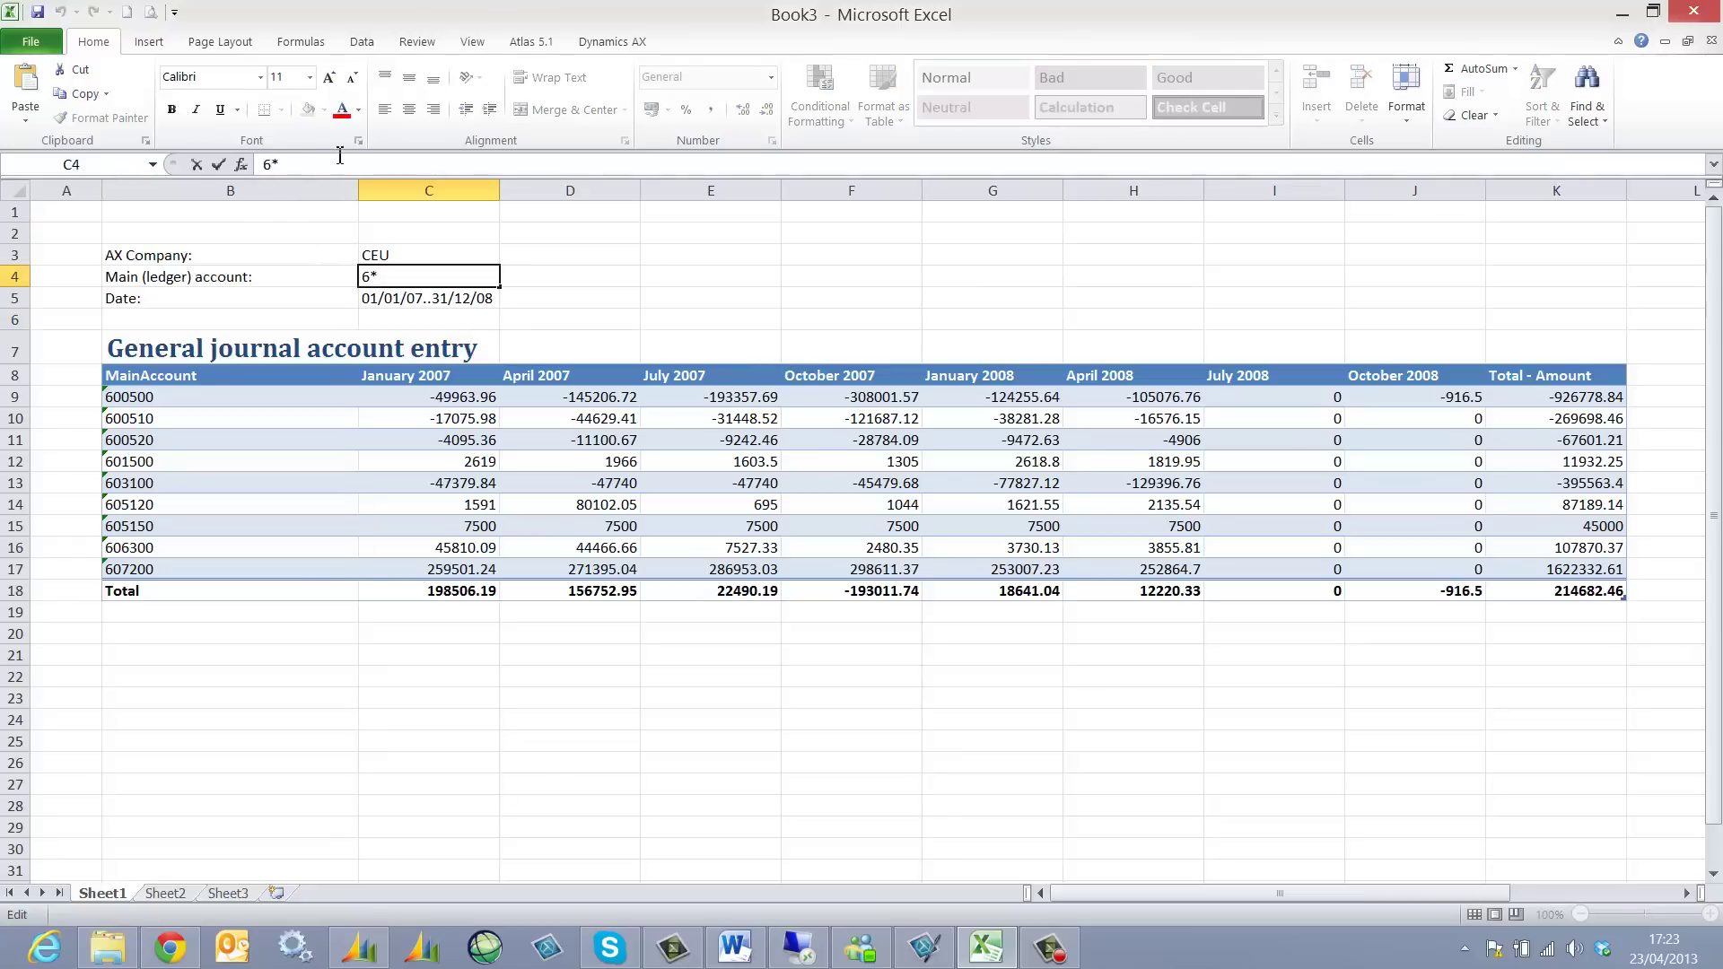
key(BackSpace)
text(5)
key(Return)
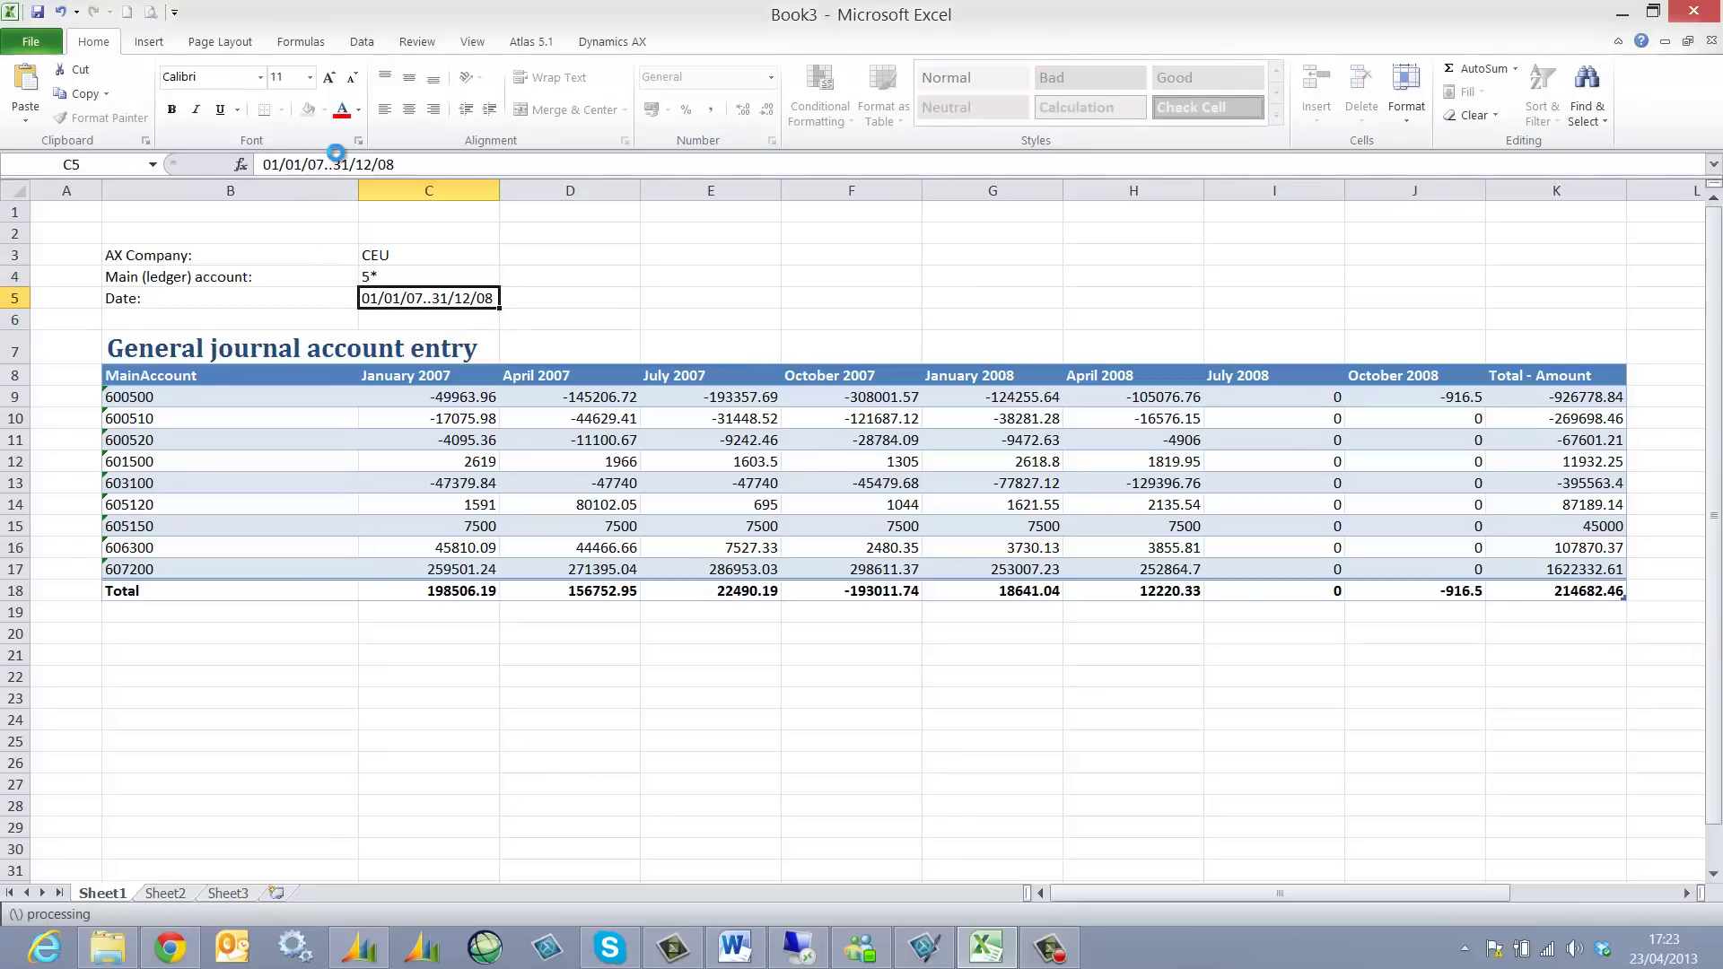